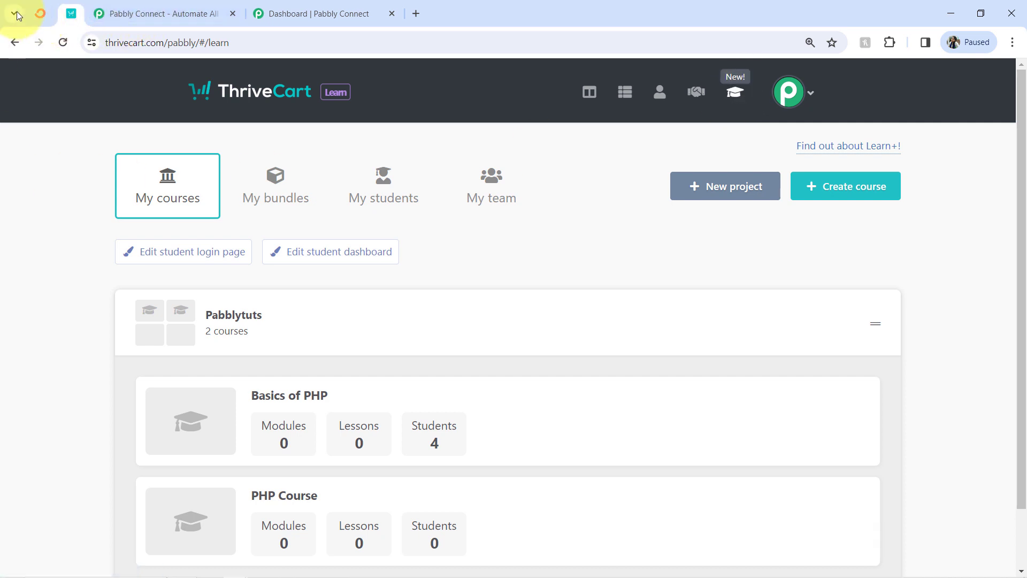
Look over the Pabbly Connect home page, examining its web address, headline and sign-up option.
click(48, 8)
click(64, 8)
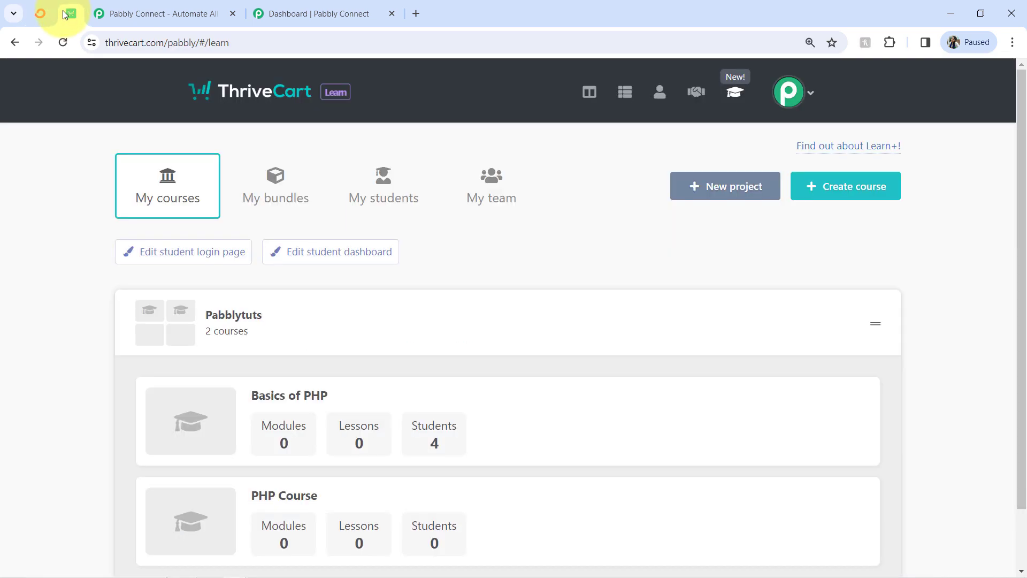
click(112, 6)
drag(131, 42, 266, 42)
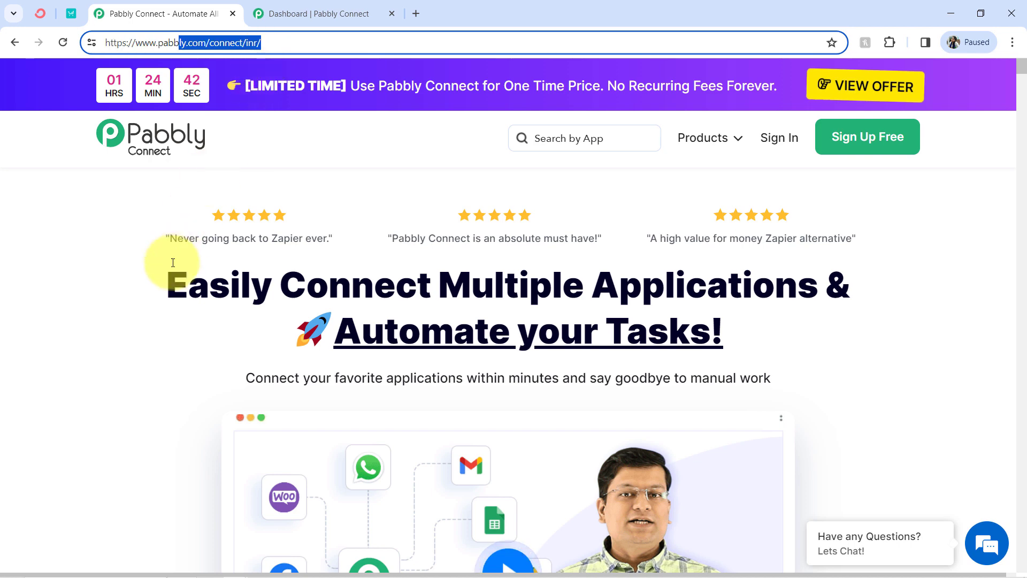
click(168, 285)
drag(167, 285, 587, 326)
click(412, 285)
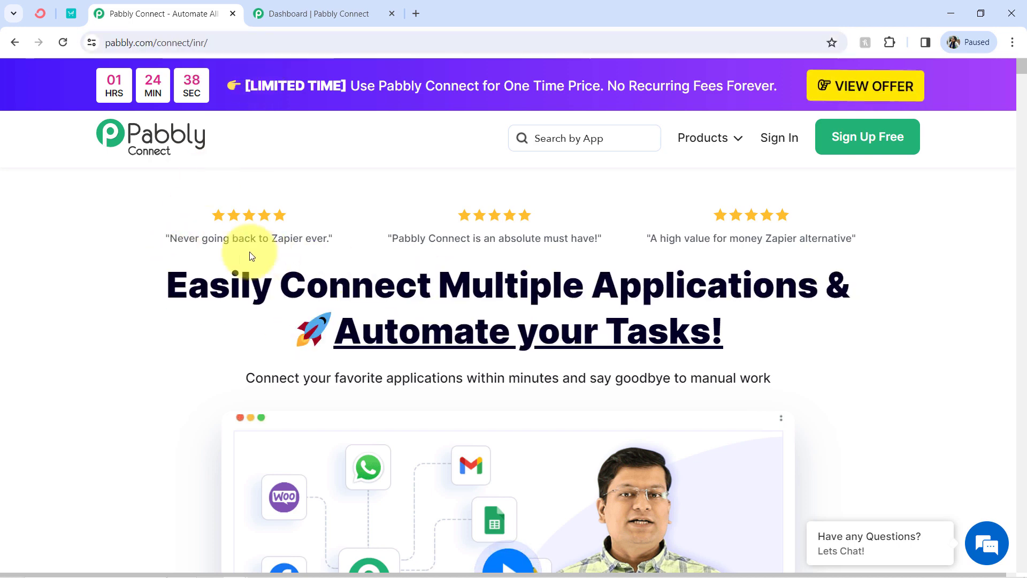
drag(209, 285, 653, 360)
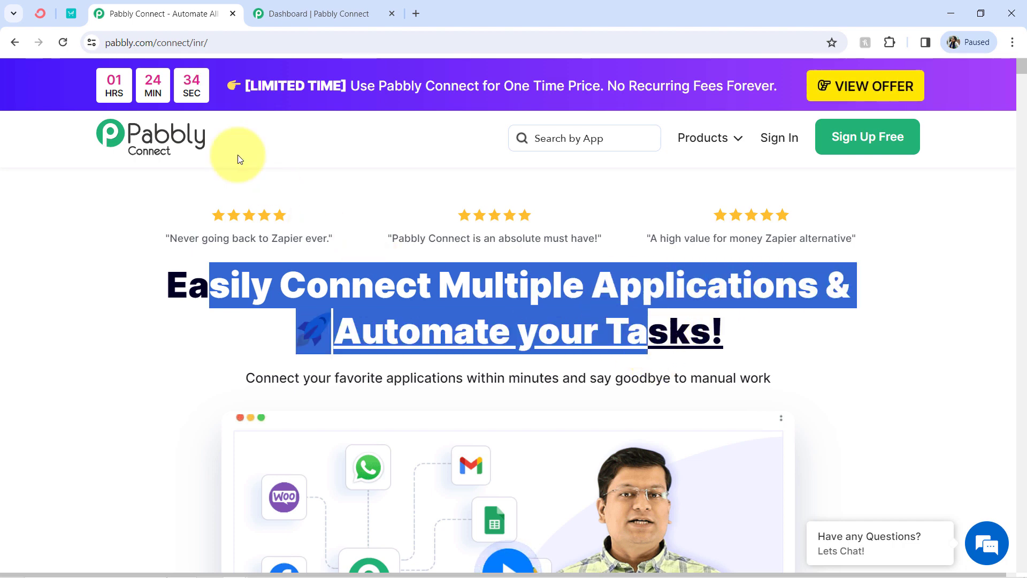
click(288, 11)
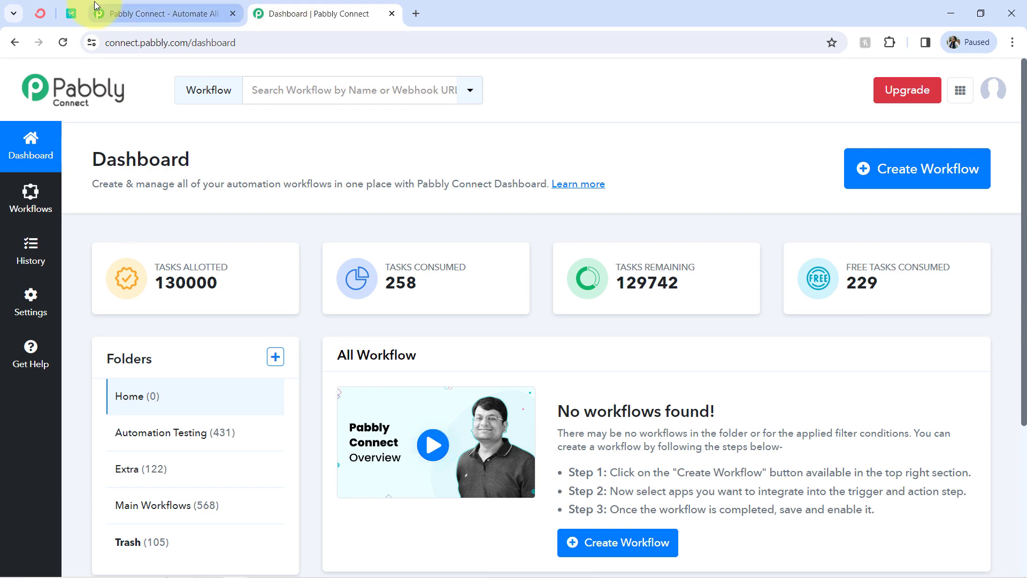
click(142, 11)
click(183, 287)
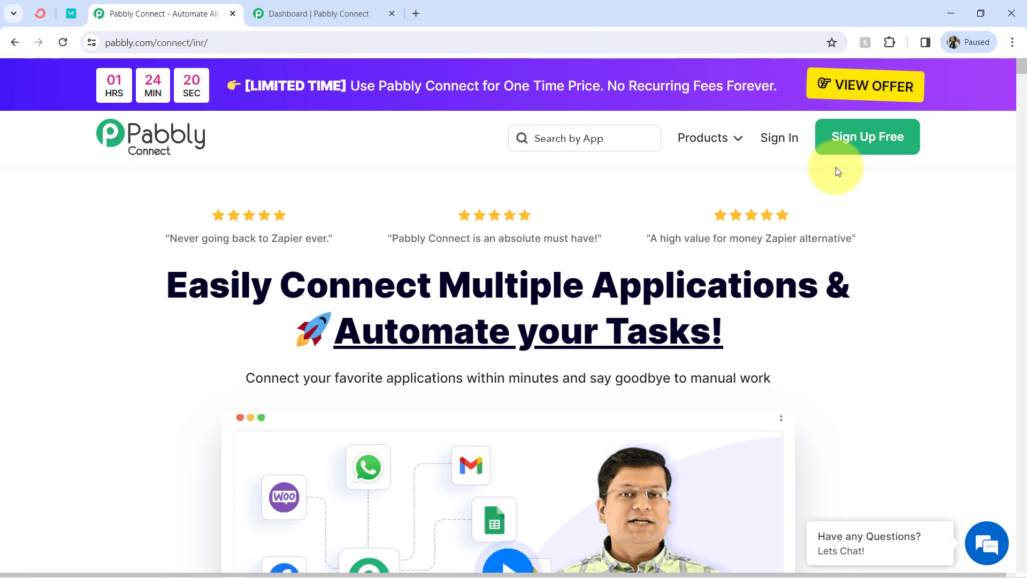
From the Pabbly Connect dashboard, create a workflow named "Add Student to Course in ThriveCart from ConvertKit" in the Main Workflows folder.
click(335, 13)
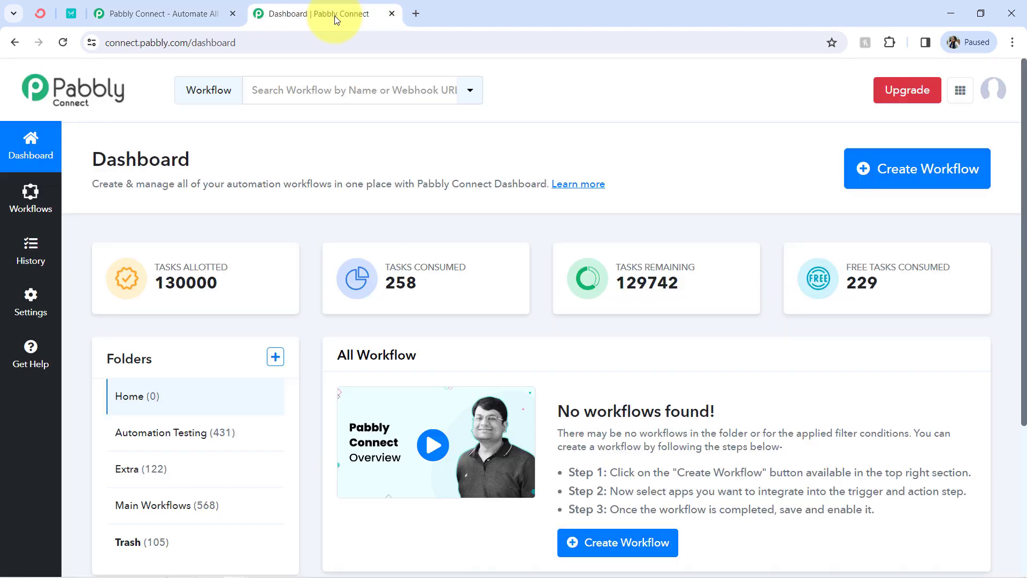
double_click(134, 157)
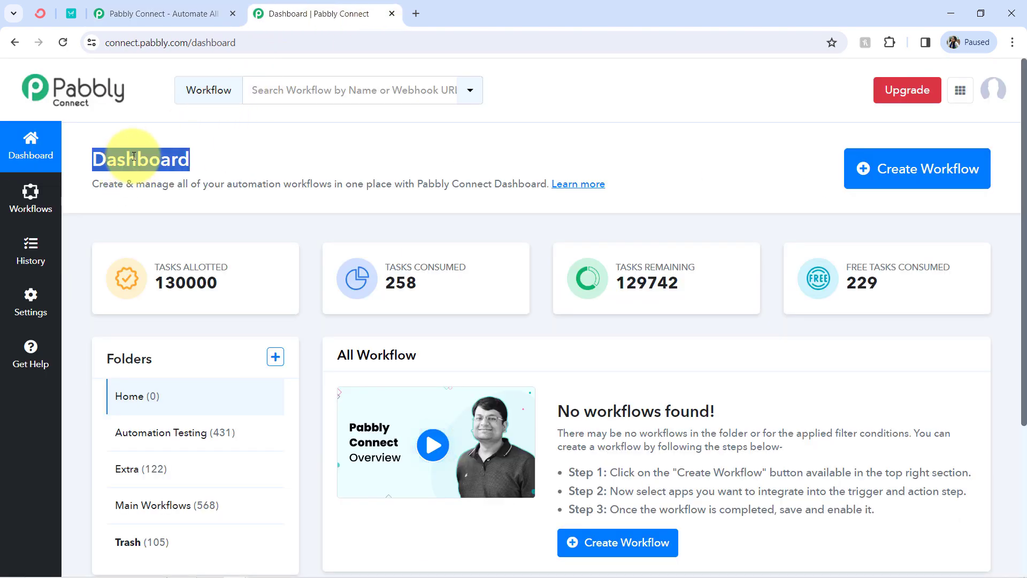
click(698, 149)
click(873, 166)
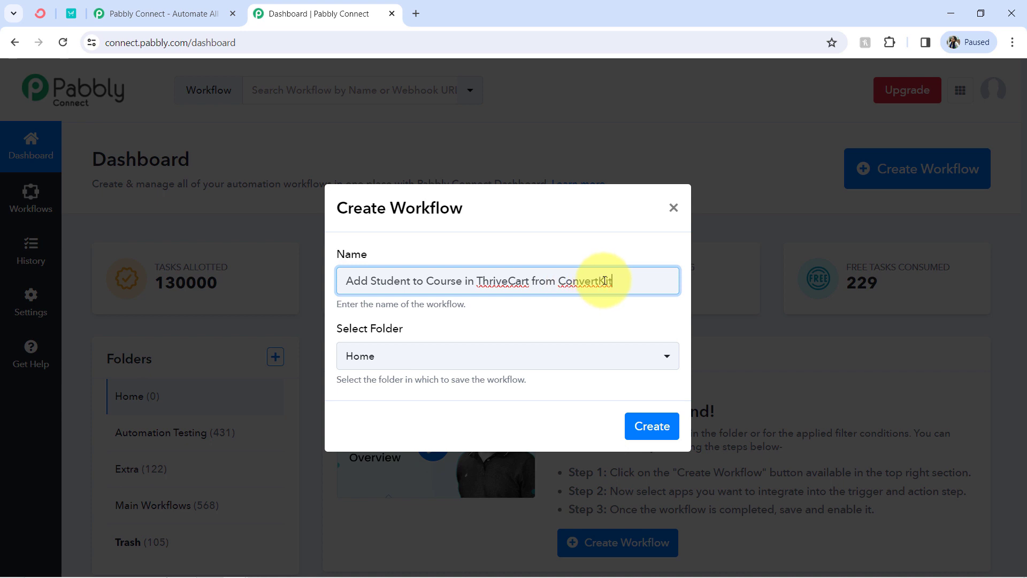
click(370, 357)
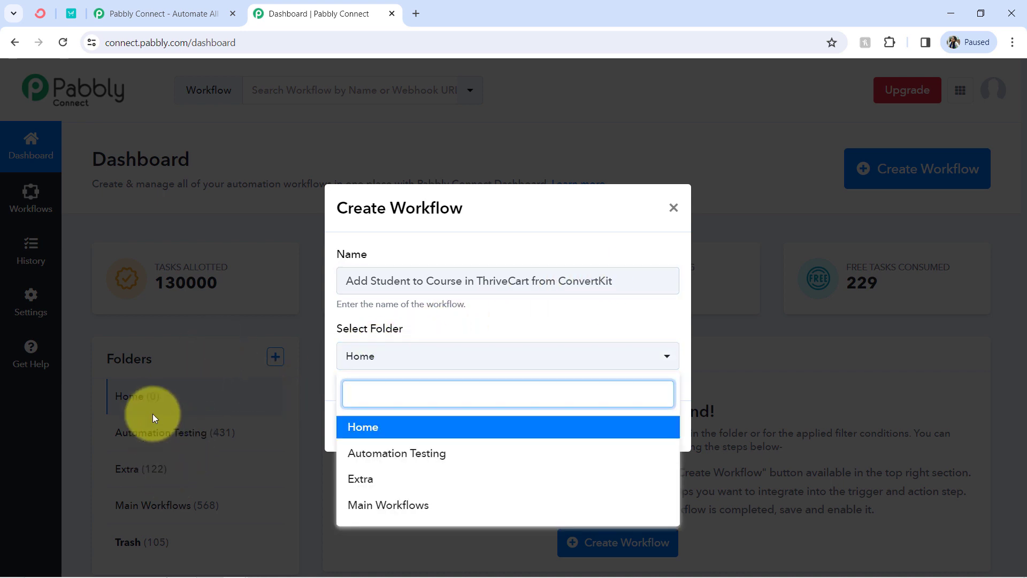
click(392, 513)
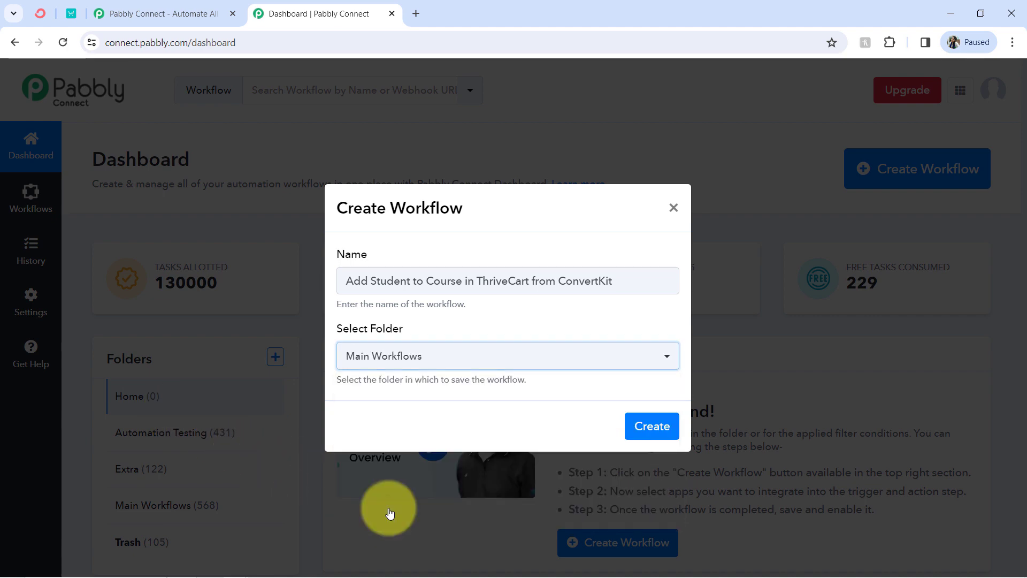
click(662, 441)
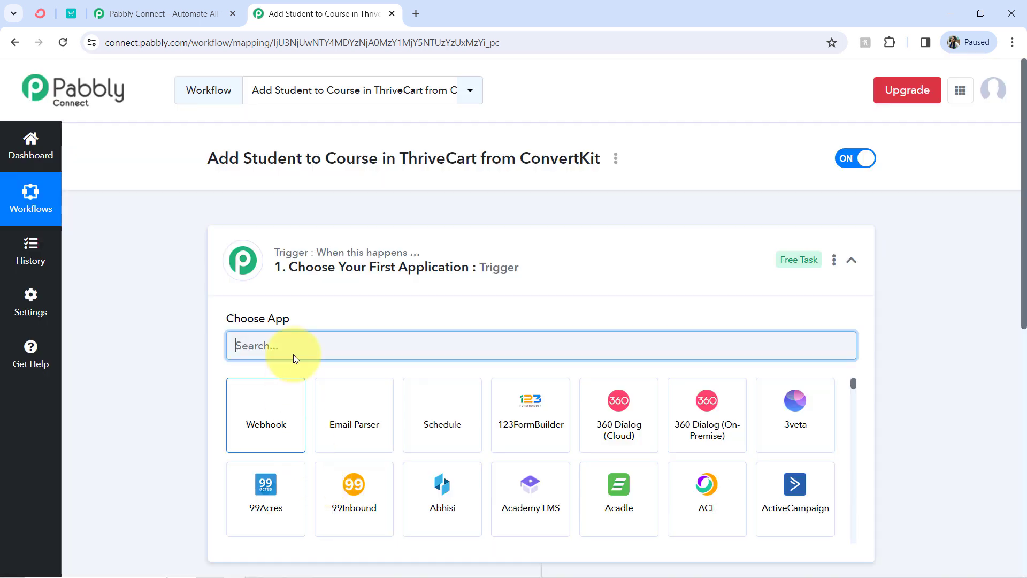
Search the trigger apps for "conv" and choose ConvertKit as the workflow's trigger application.
click(324, 253)
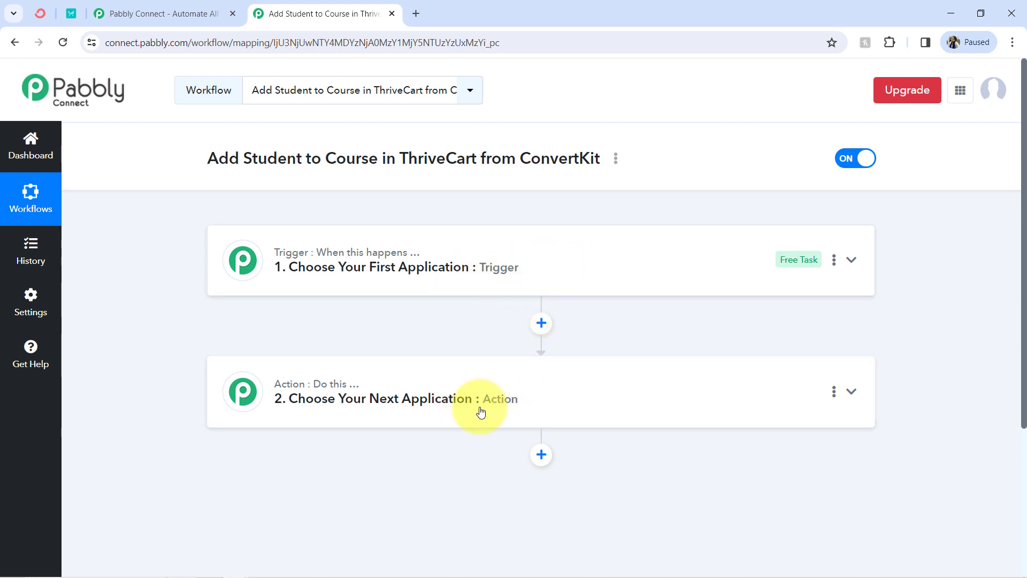
click(436, 256)
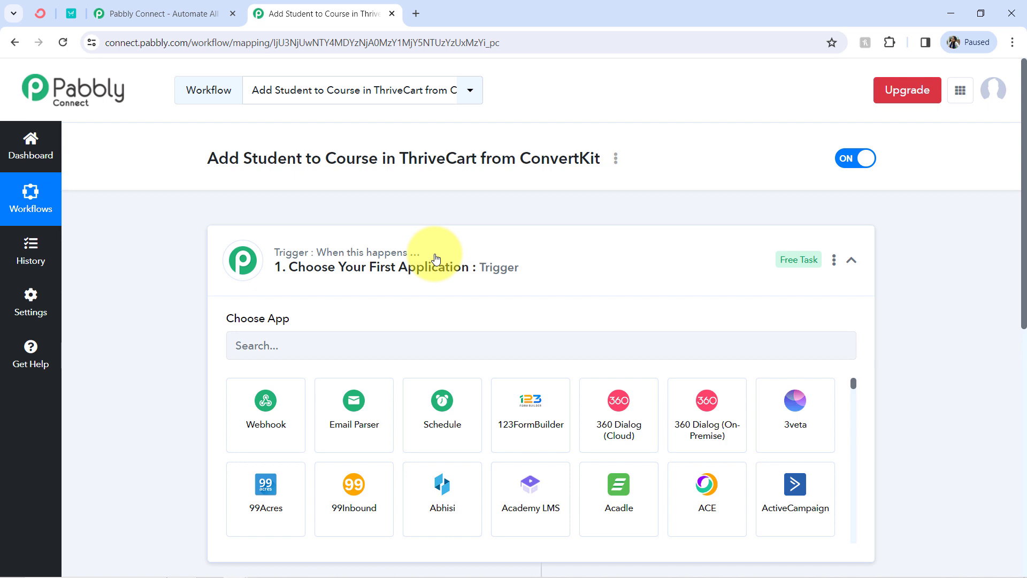
click(310, 163)
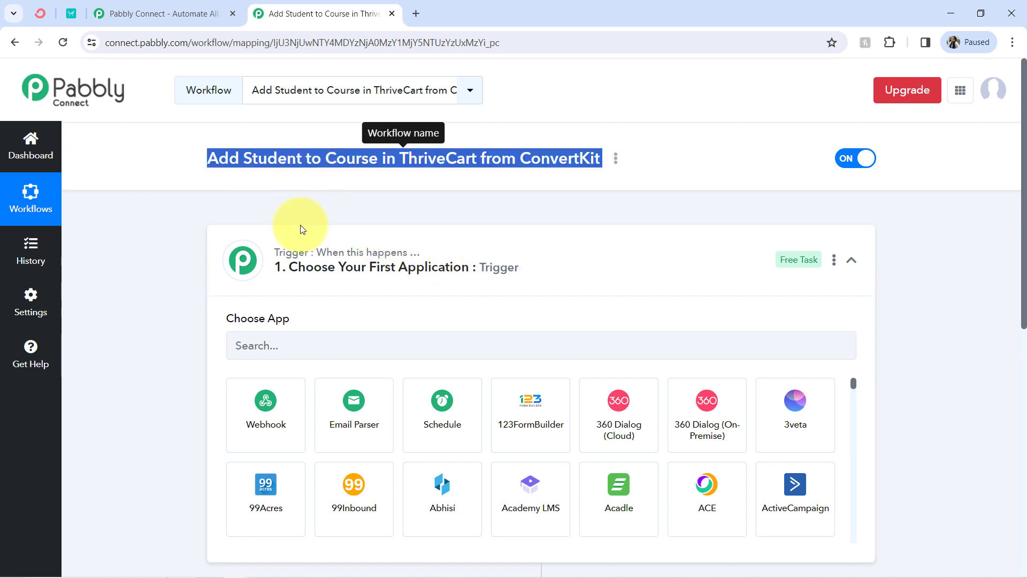
click(261, 350)
text(c)
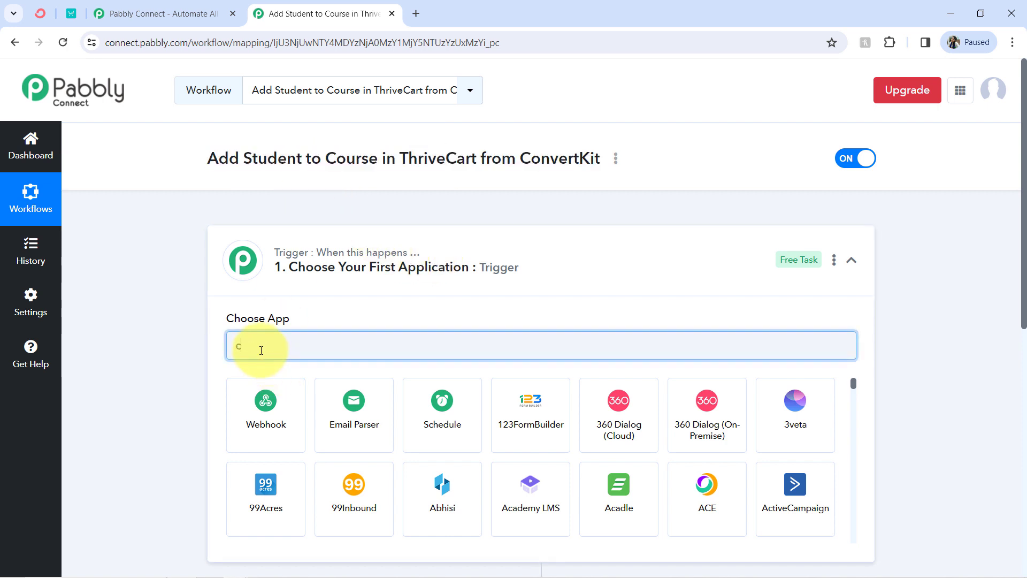
text(onv)
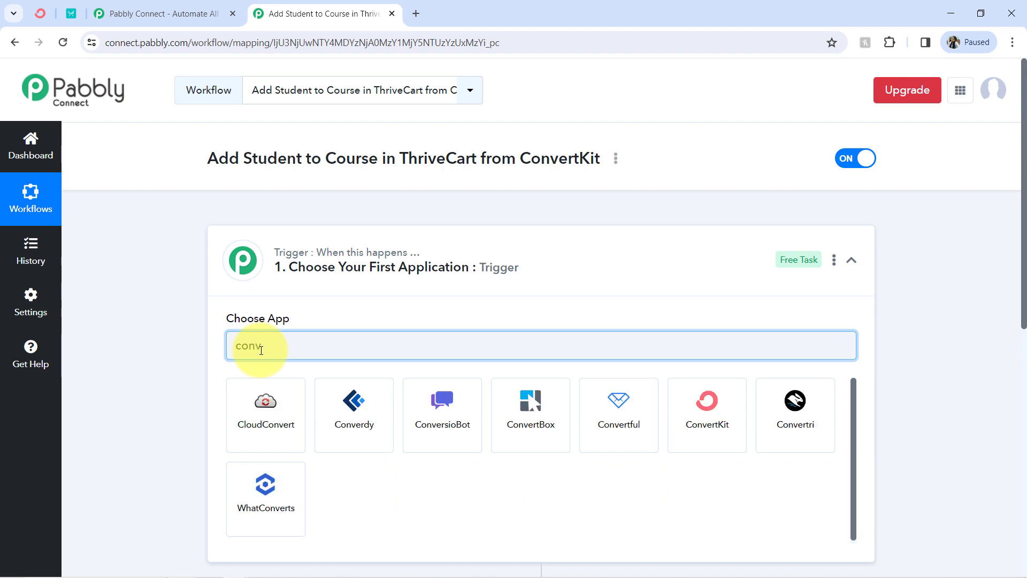
click(701, 435)
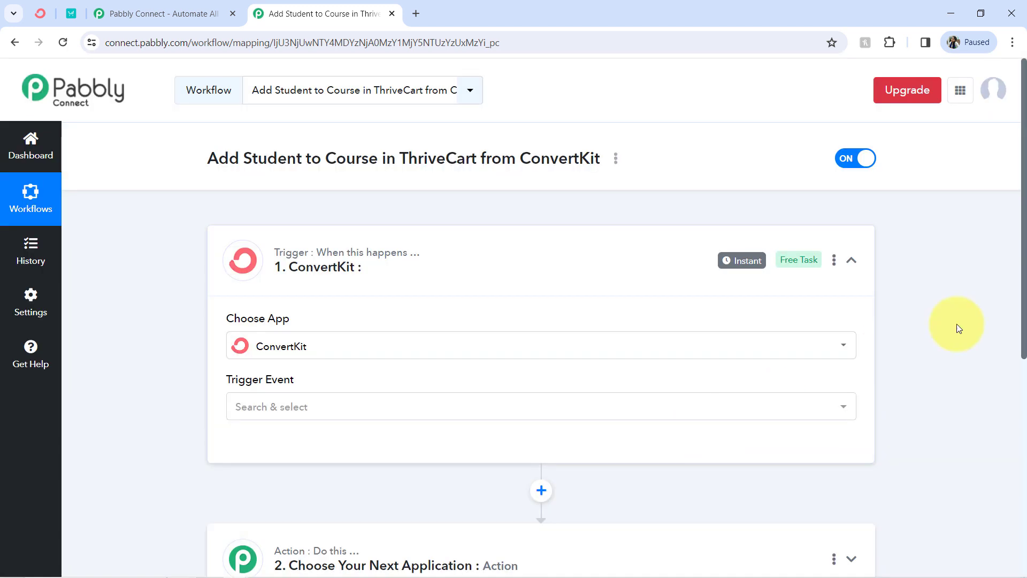
Search the action apps for "thri" and choose ThriveCart Learn + as the workflow's action application.
drag(1017, 280, 1017, 412)
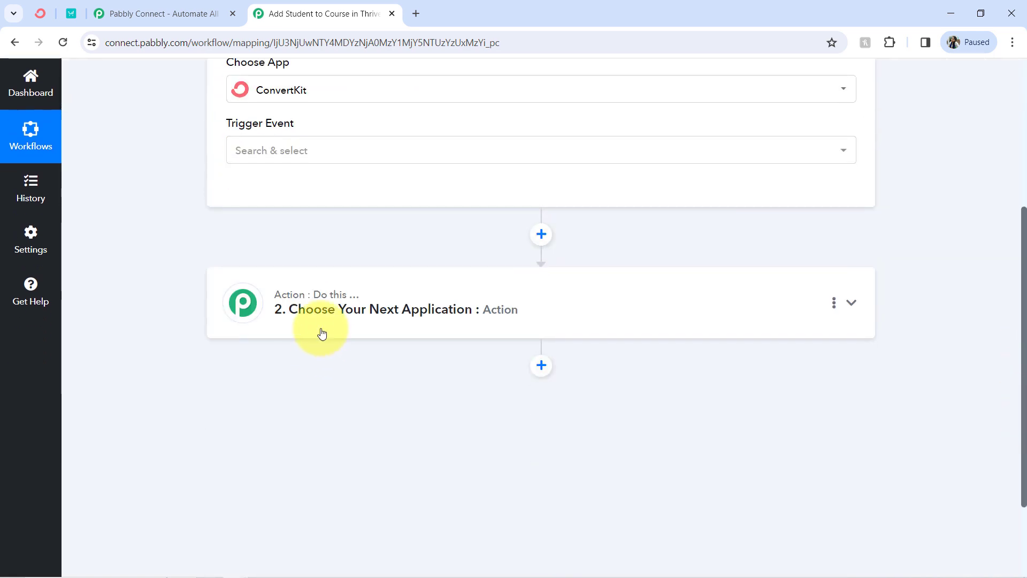
click(329, 312)
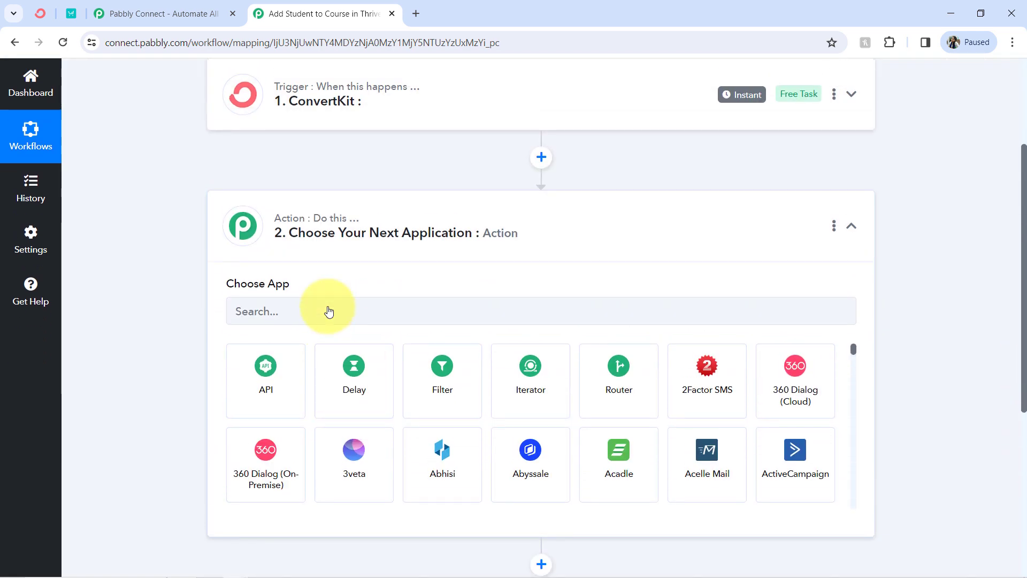
click(311, 312)
text(thri)
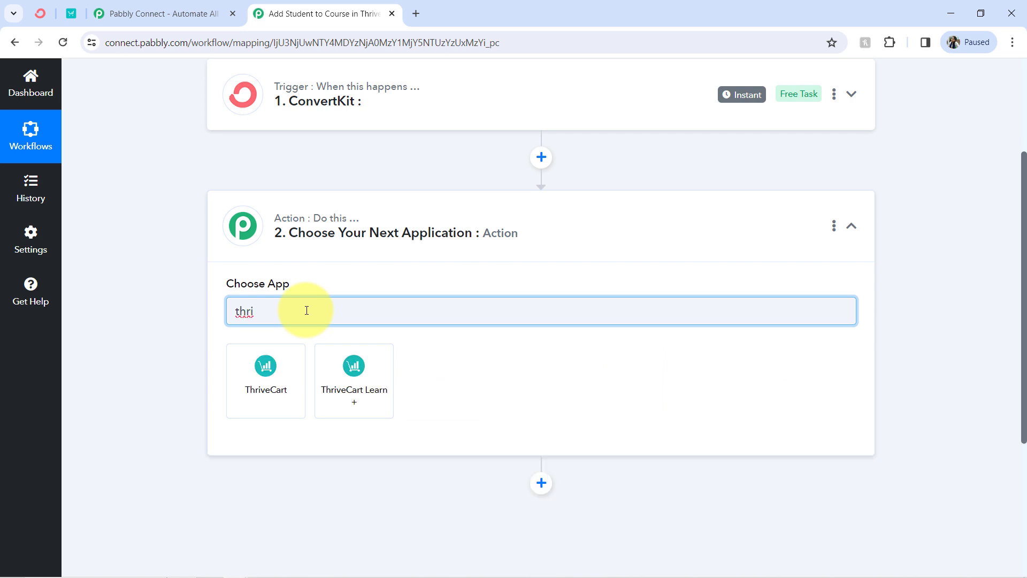
click(369, 405)
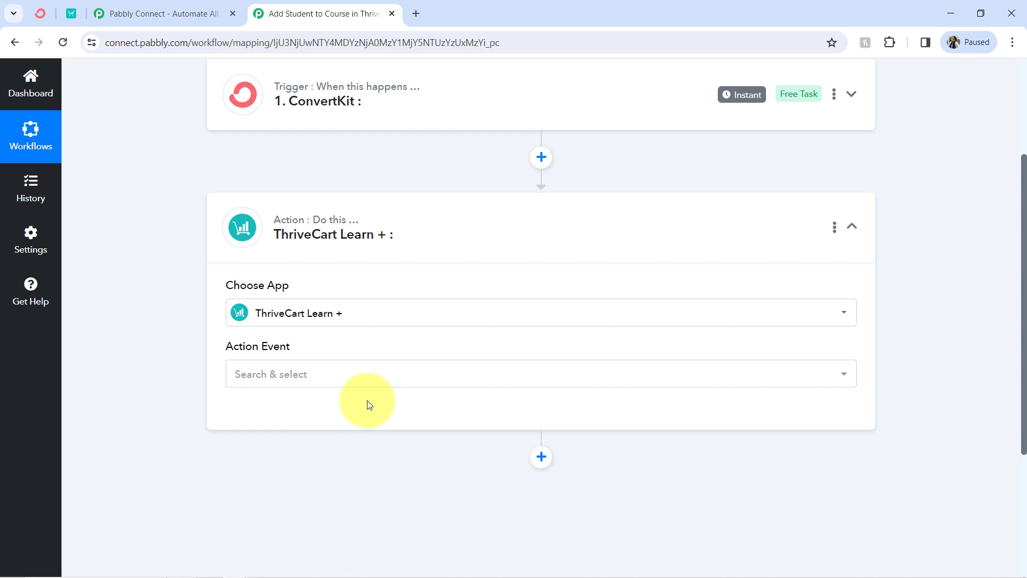
Set the ConvertKit trigger's event to New Form Subscriber.
scroll(1025, 207, up, 1)
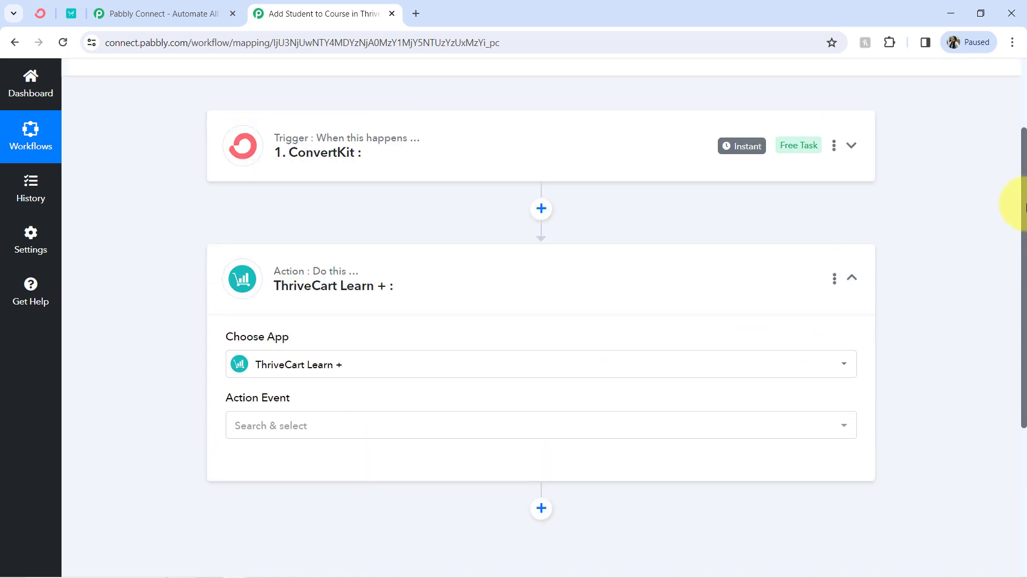
scroll(1024, 208, up, 2)
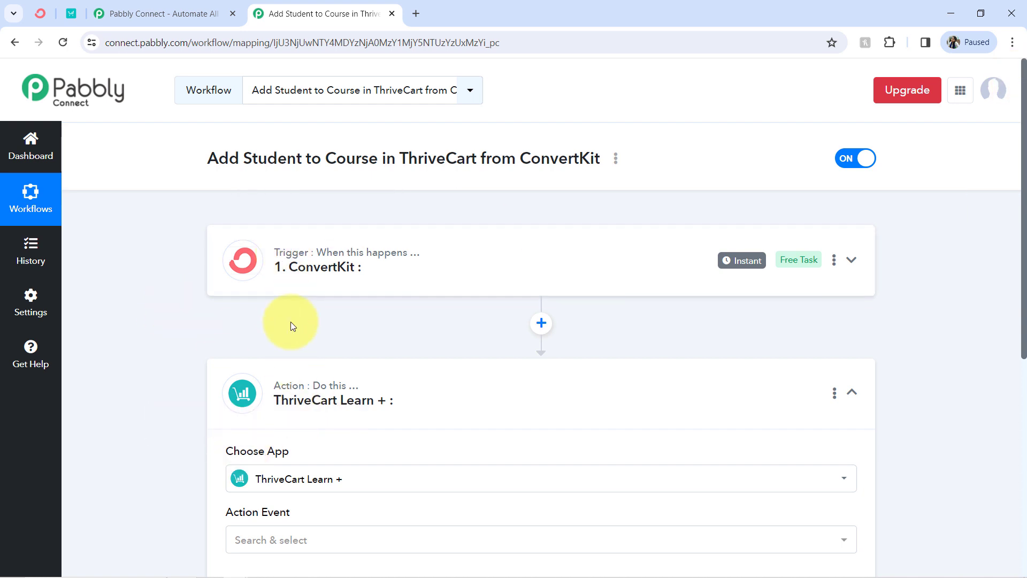
click(375, 257)
click(289, 405)
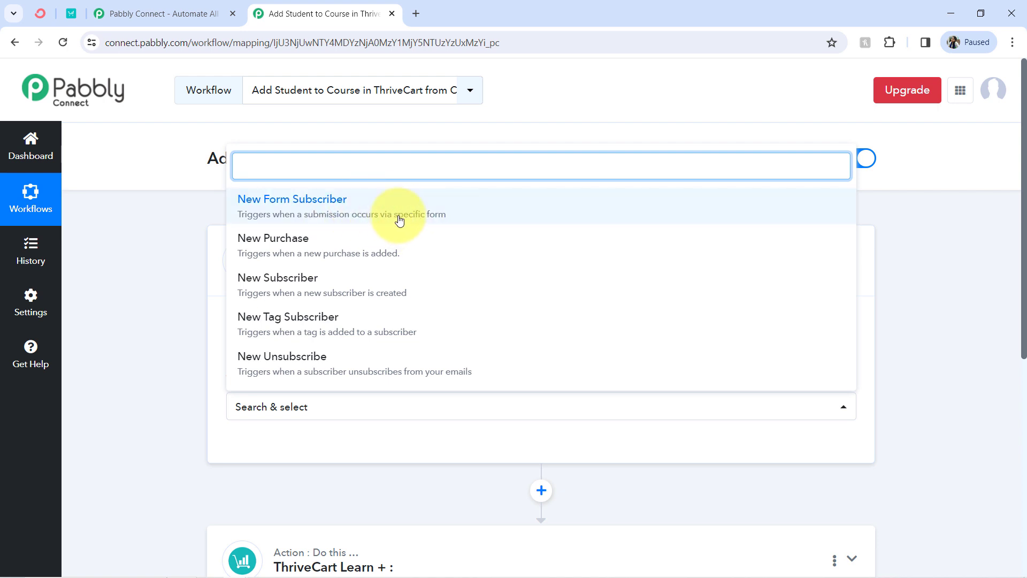
click(377, 221)
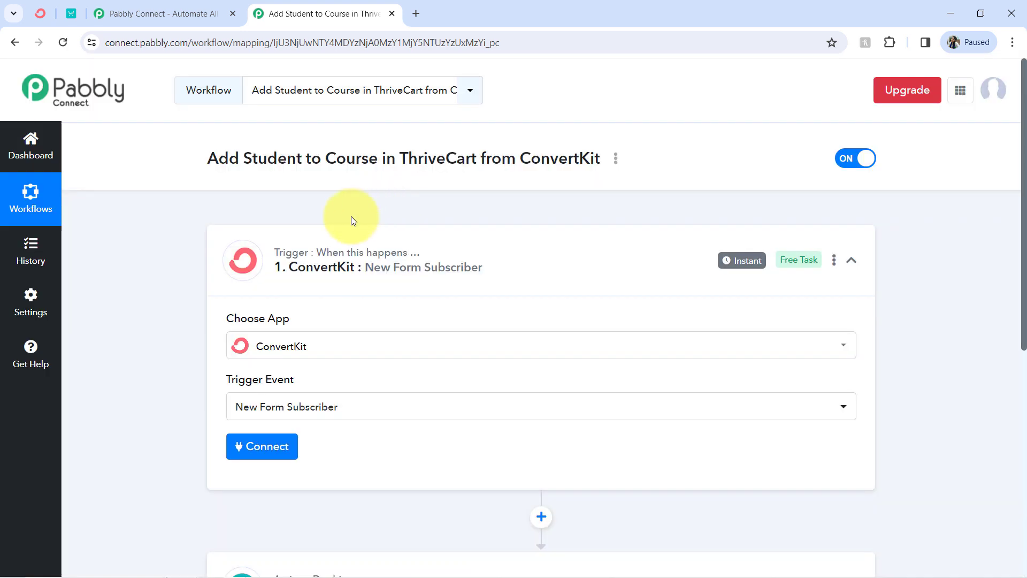
Start connecting the ConvertKit account for the trigger and choose to add a new connection.
click(261, 454)
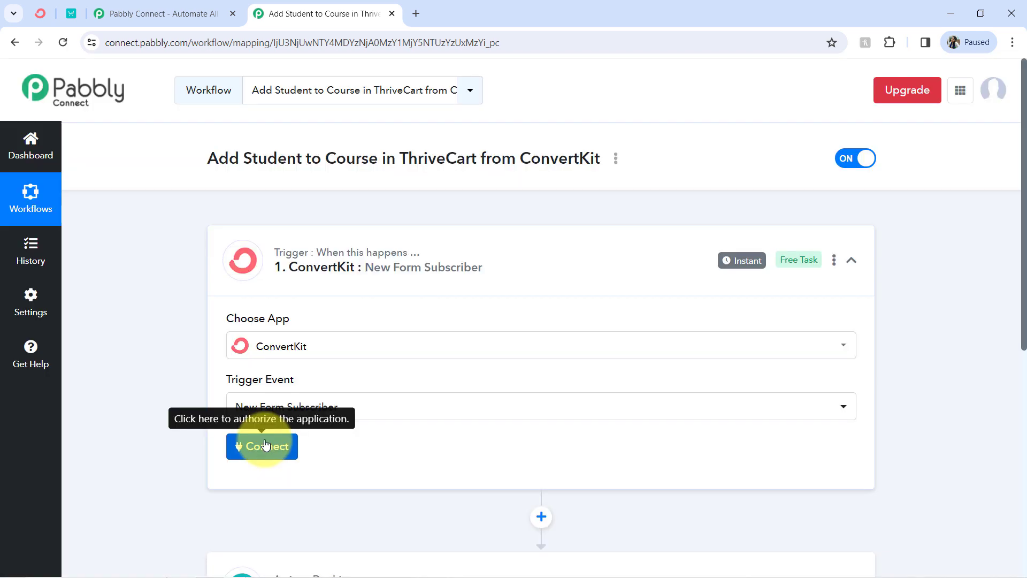
click(261, 449)
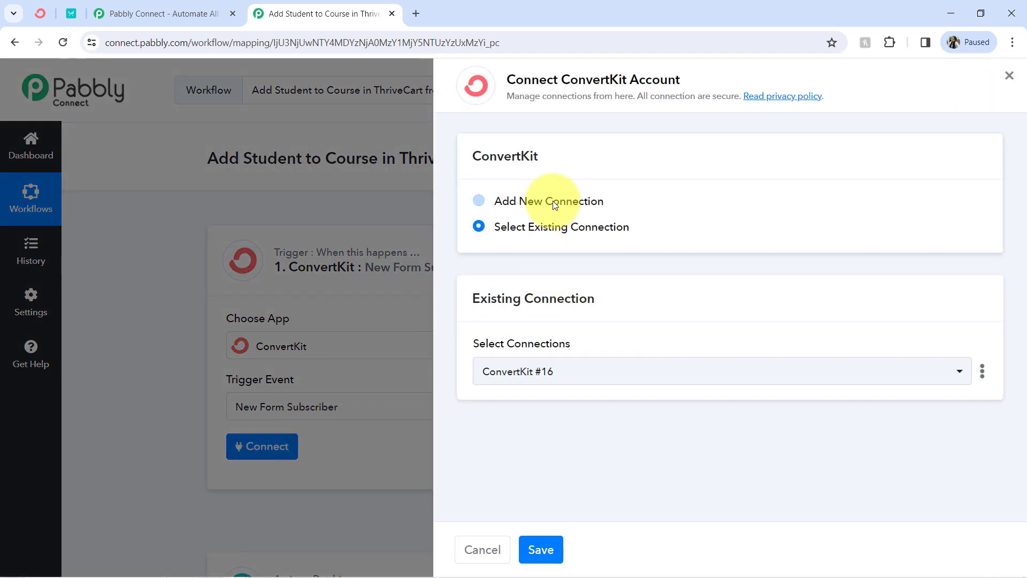
click(555, 205)
drag(489, 348, 512, 347)
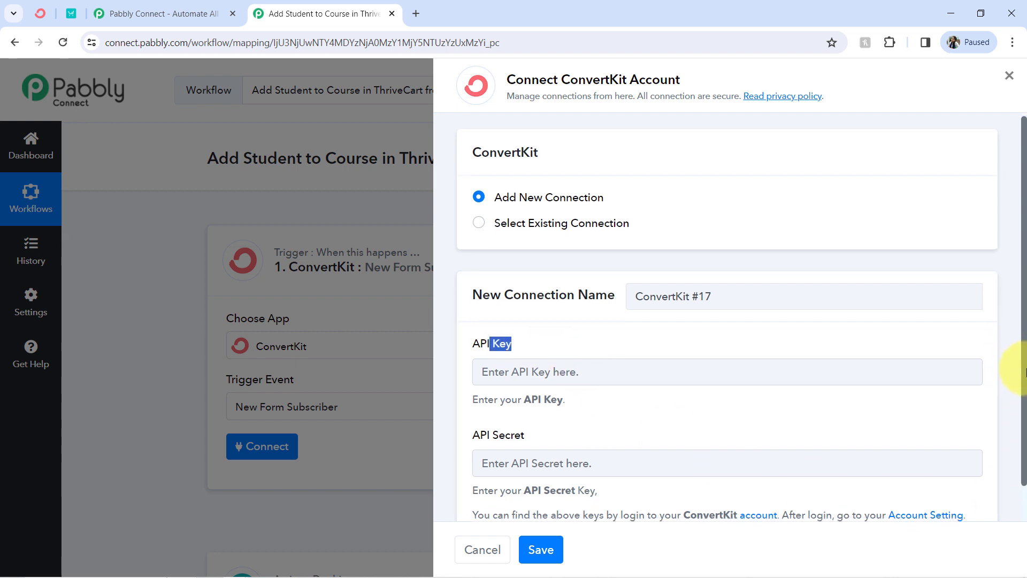
scroll(1020, 435, down, 2)
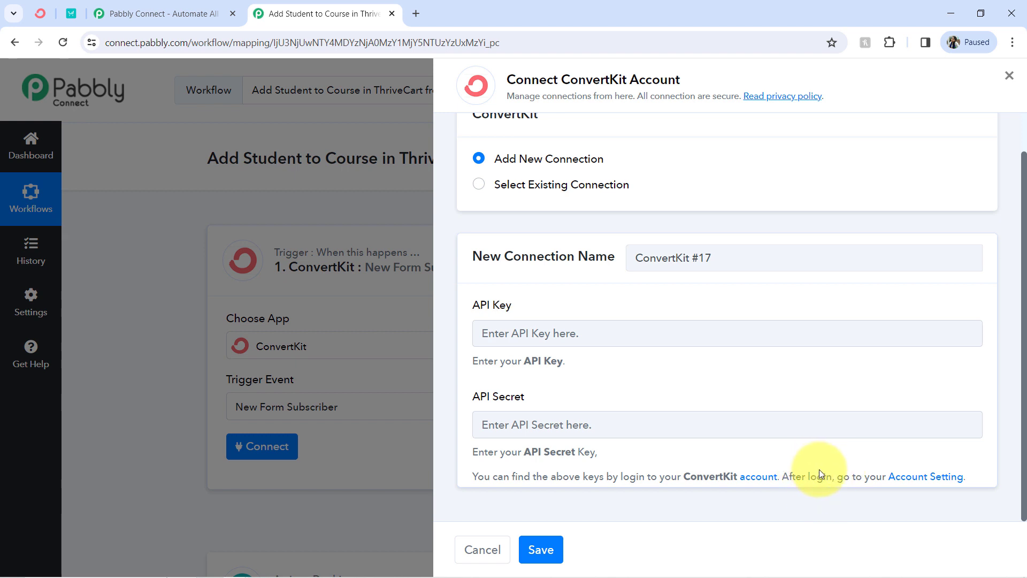
Switch to ConvertKit and open the Advanced account settings, where the API details are kept.
click(35, 14)
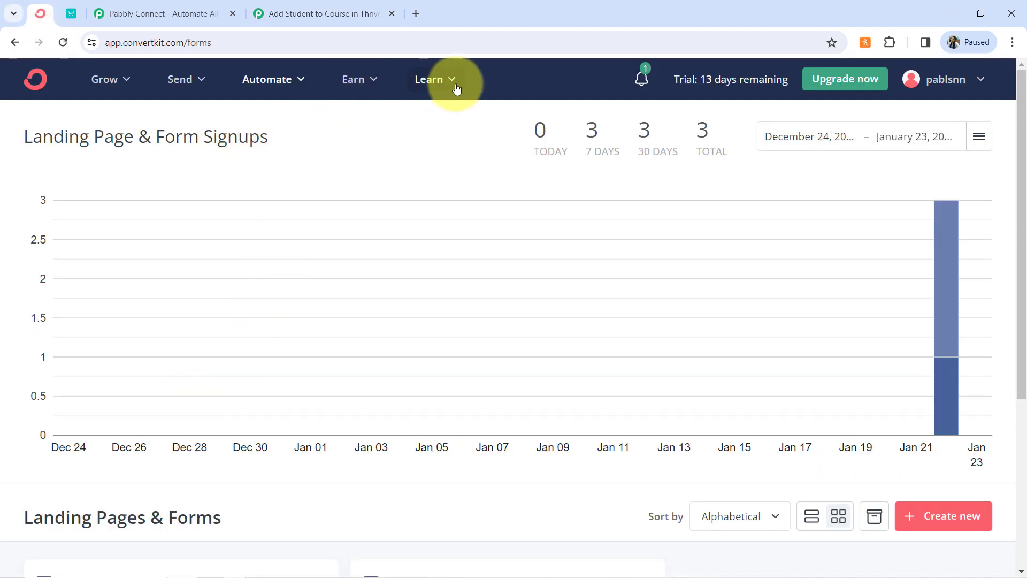
click(971, 85)
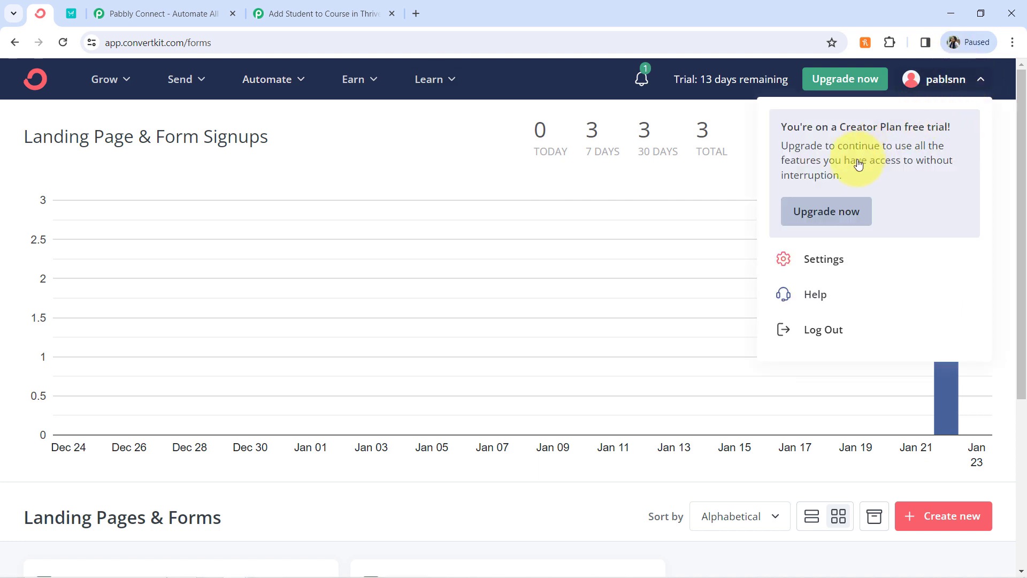
click(830, 259)
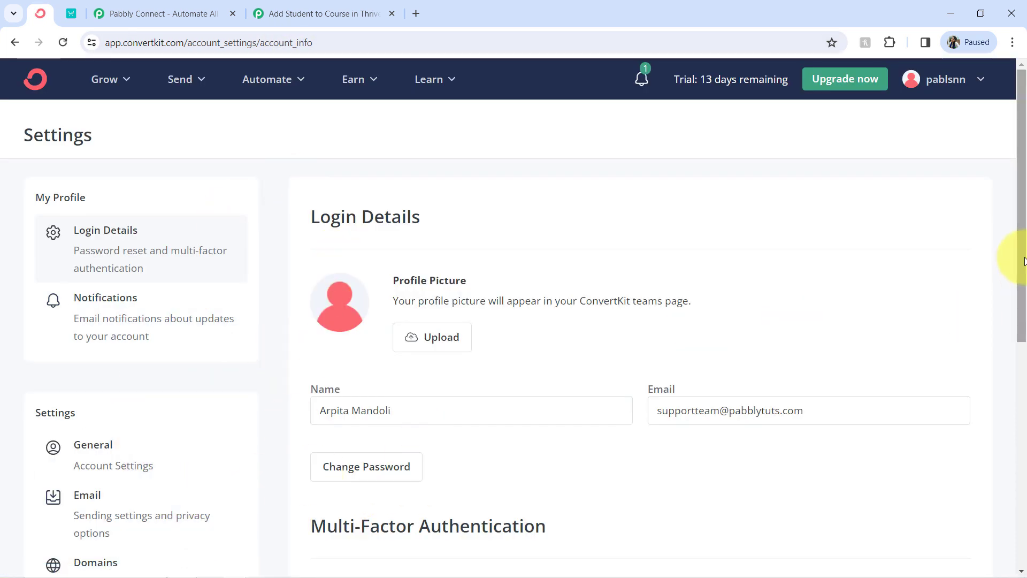
scroll(1024, 283, down, 2)
drag(1023, 283, 1025, 451)
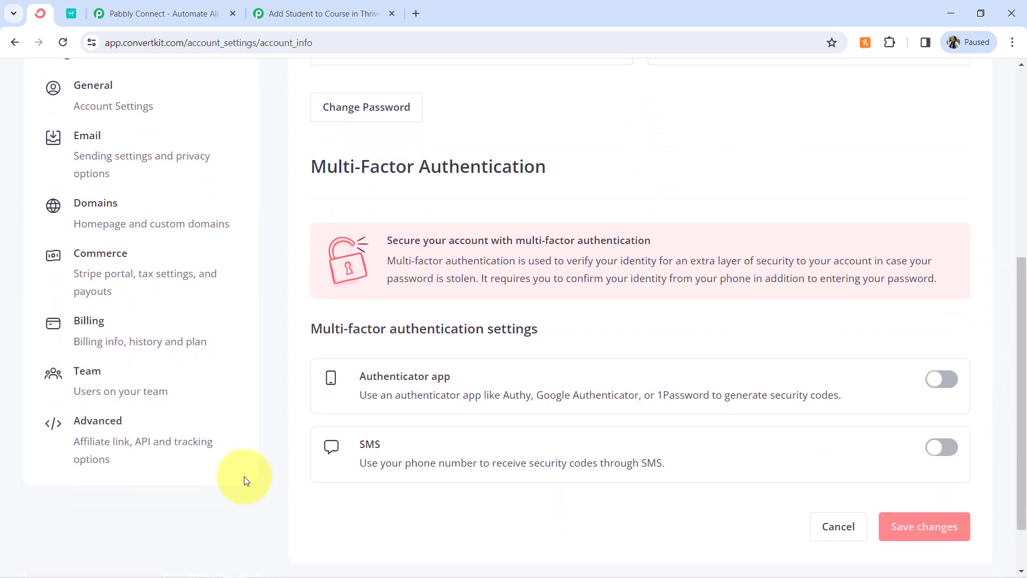
click(106, 436)
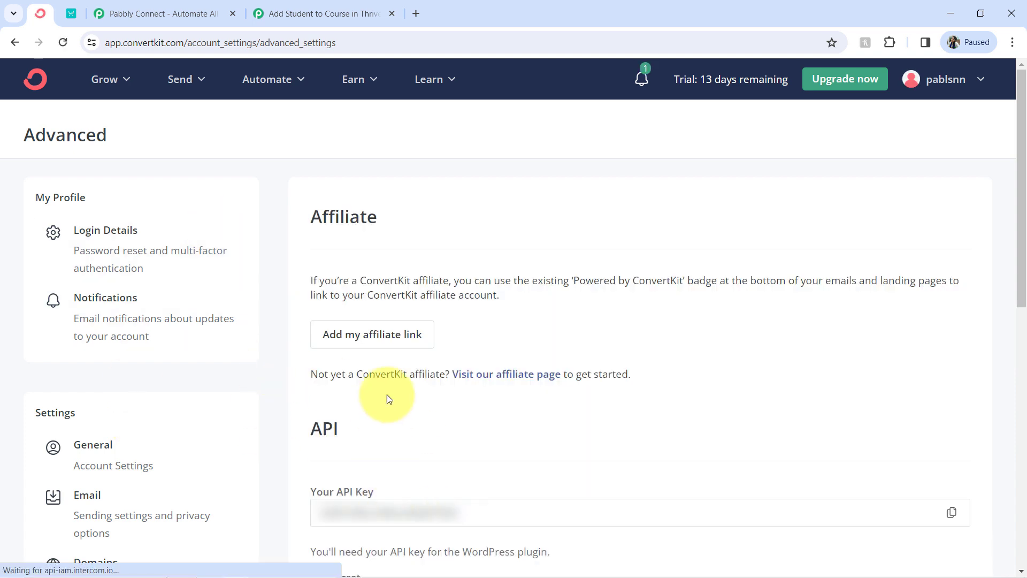
Copy the API key from ConvertKit's advanced settings and paste it into the API Key field of the new connection in Pabbly Connect.
click(954, 513)
click(299, 13)
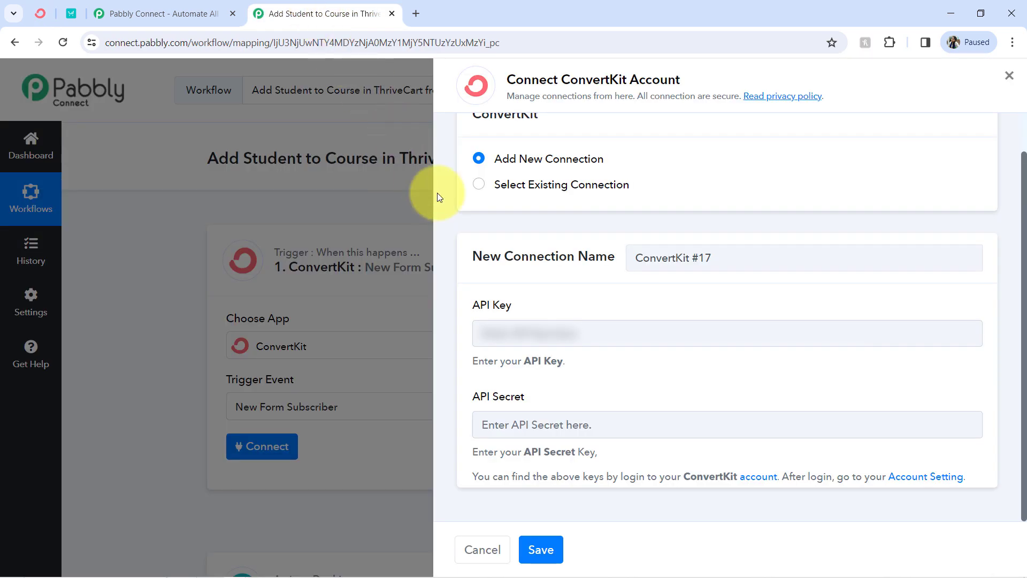
click(509, 333)
key(ctrl+v)
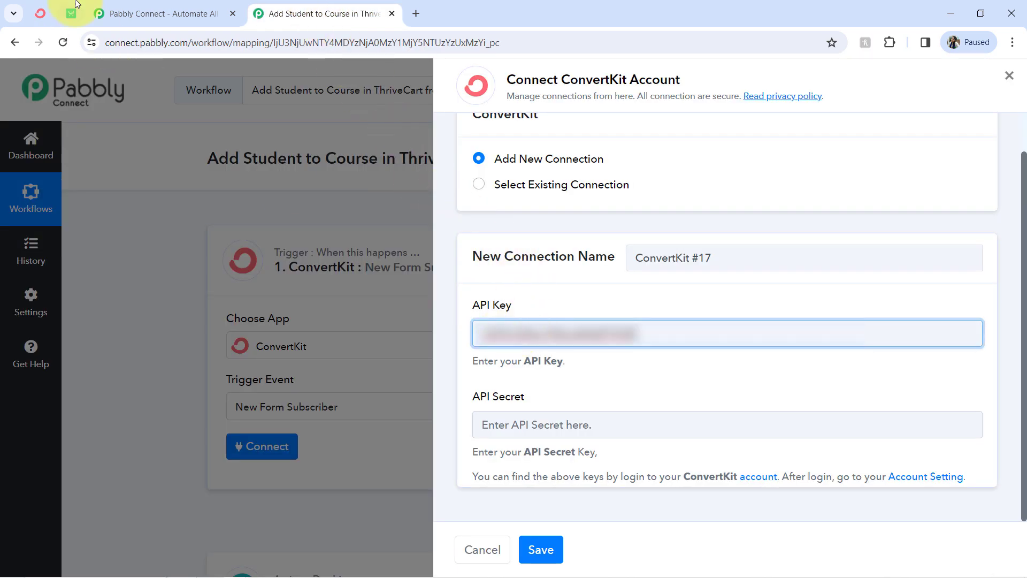
Reveal and copy the API secret in ConvertKit, paste it into the connection's API Secret field in Pabbly Connect, and save the connection.
click(40, 13)
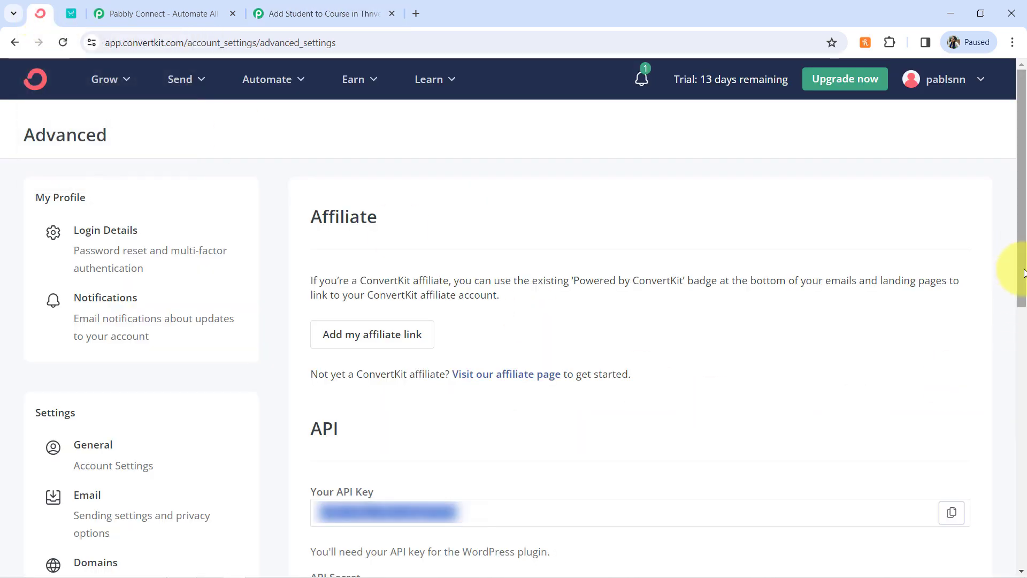
drag(1023, 273, 1011, 374)
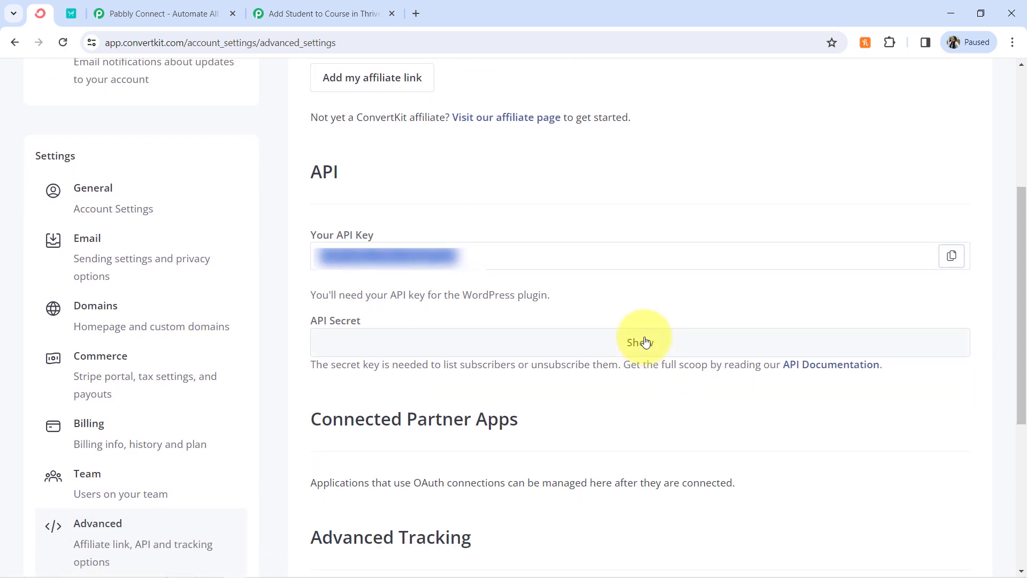
click(646, 342)
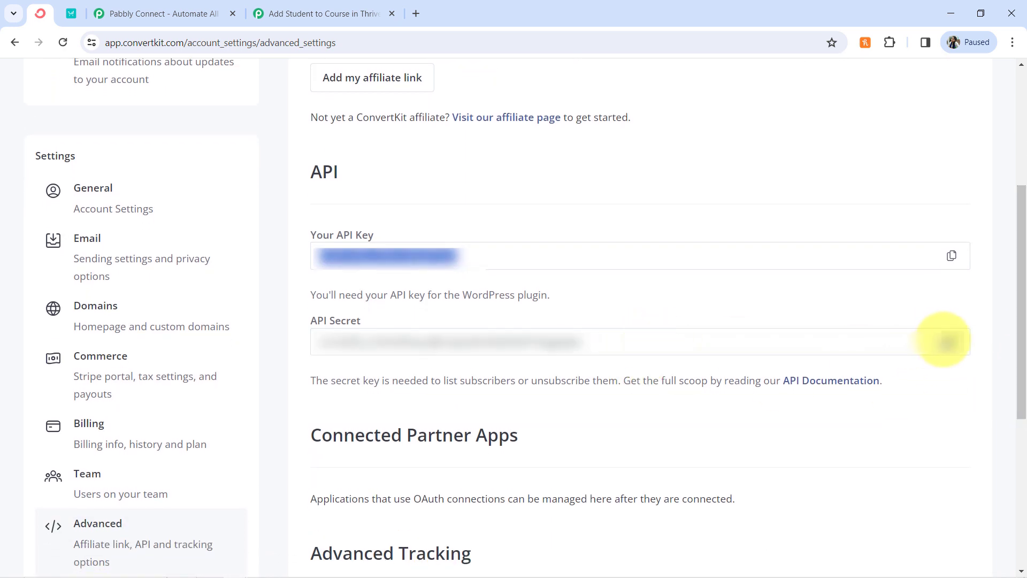
click(947, 342)
click(289, 15)
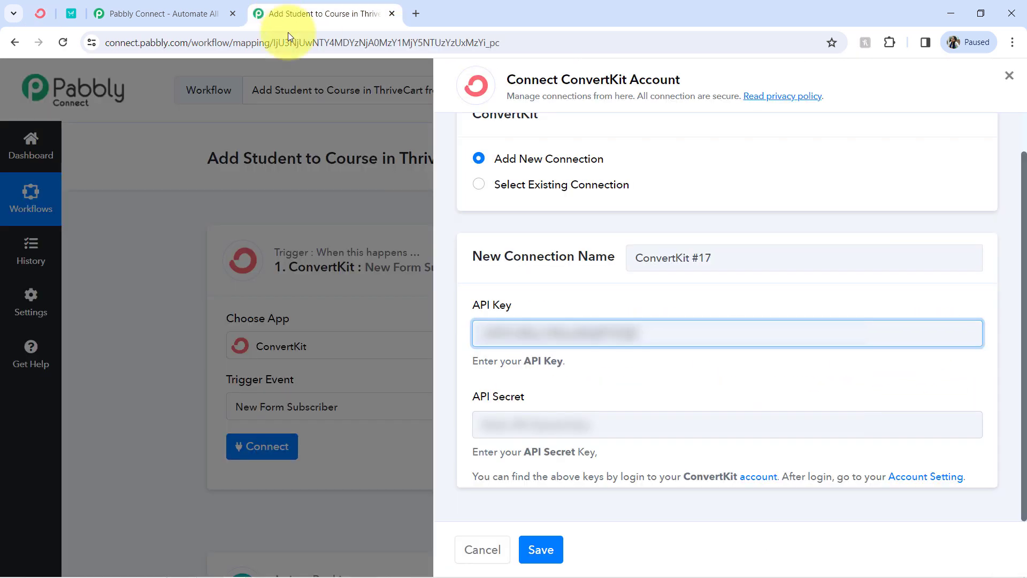
click(482, 428)
key(ctrl+v)
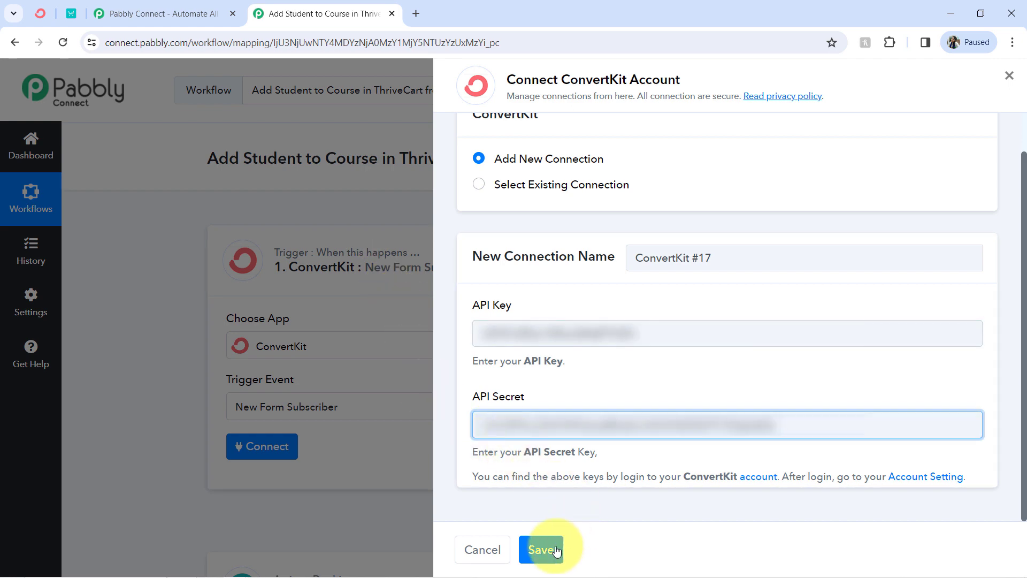
click(540, 556)
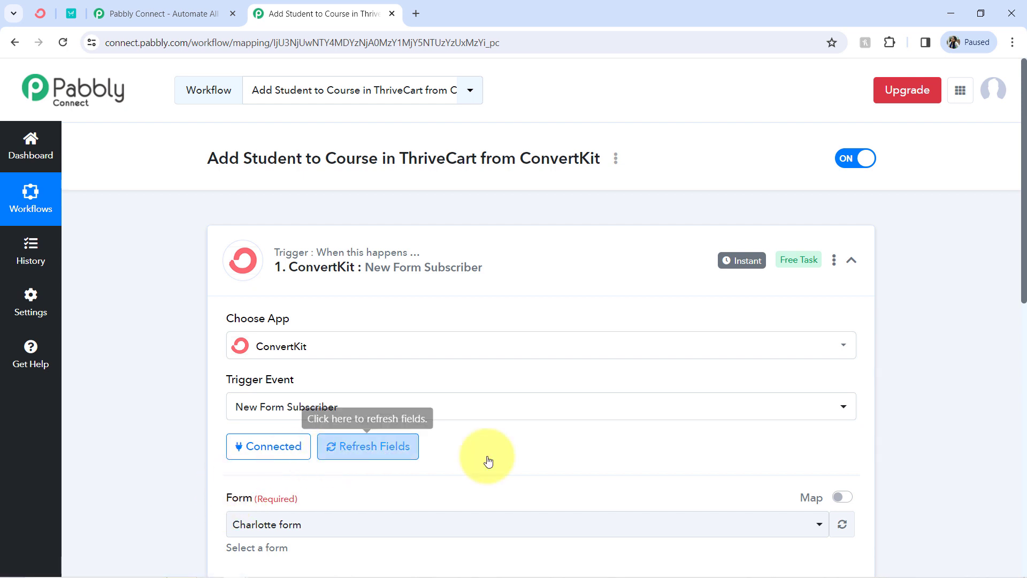
Set the trigger's form to Sign Up Form, then save the trigger and send a test request.
drag(1023, 261, 1024, 362)
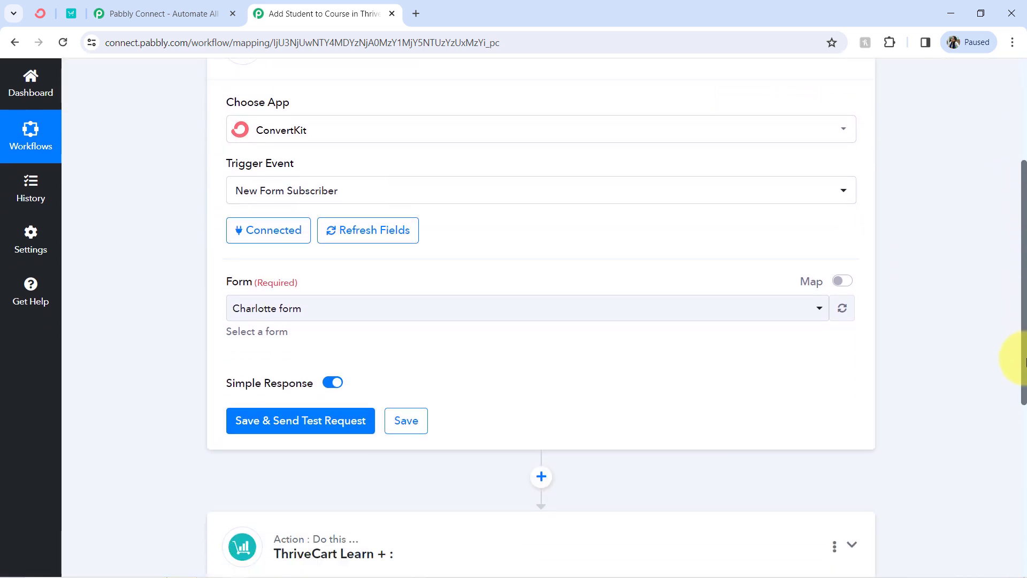
click(284, 306)
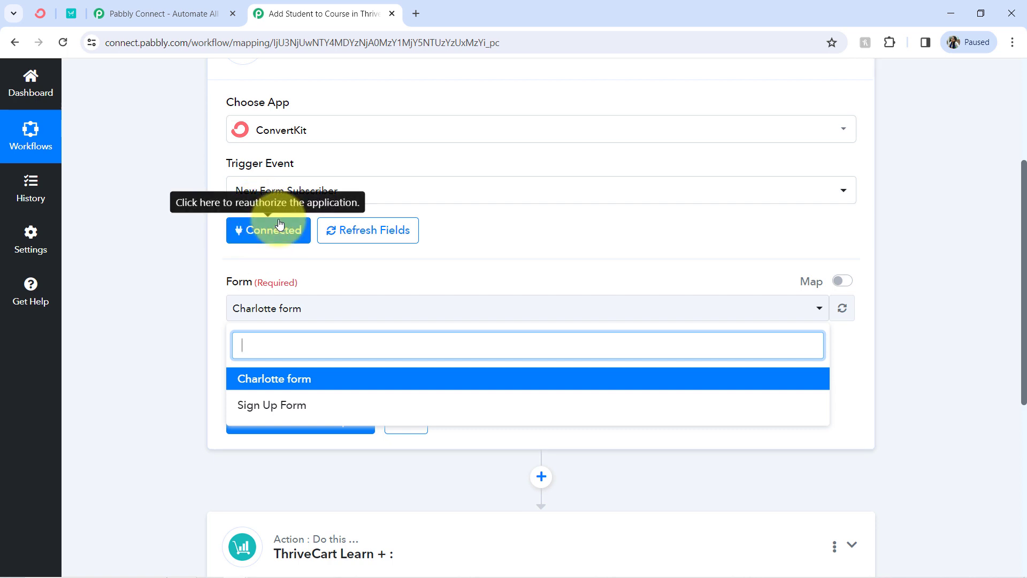
click(248, 405)
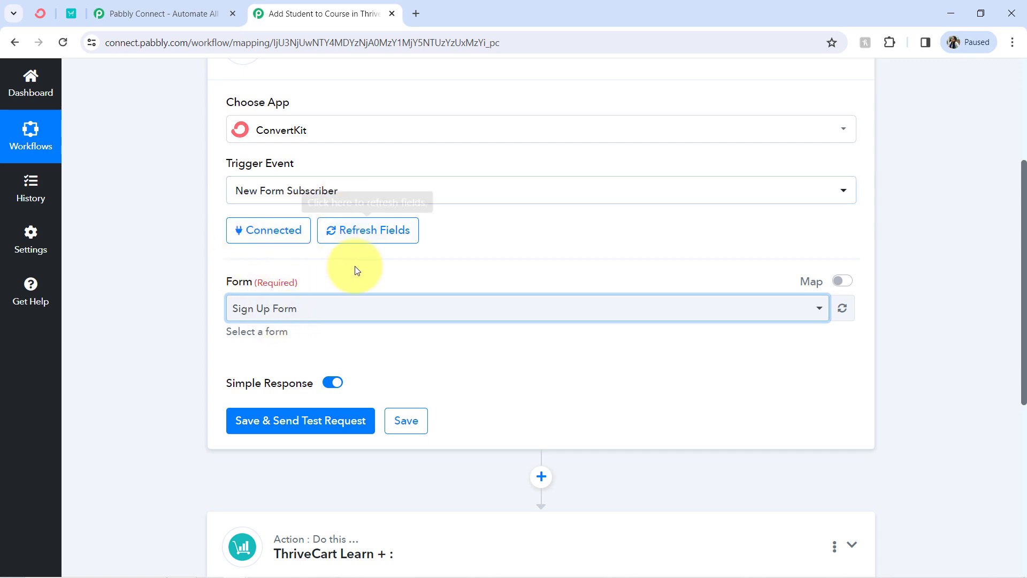
drag(1023, 260, 1023, 373)
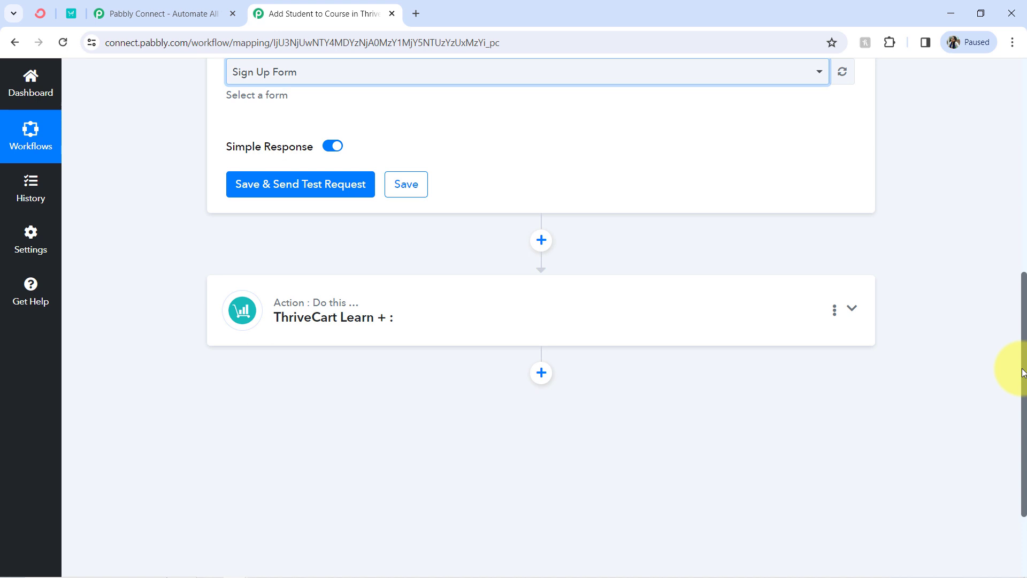
drag(1023, 373, 1006, 298)
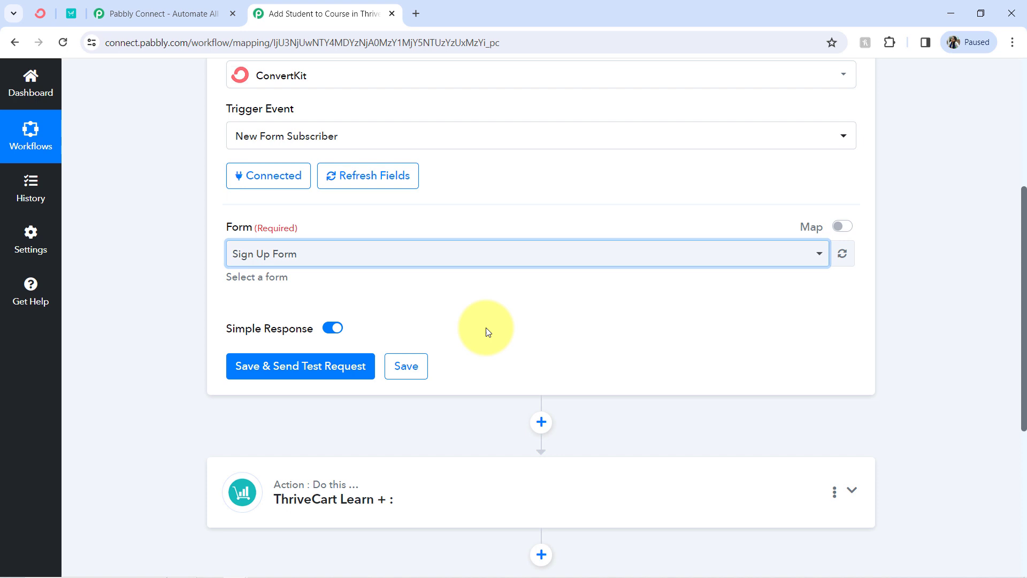
click(355, 371)
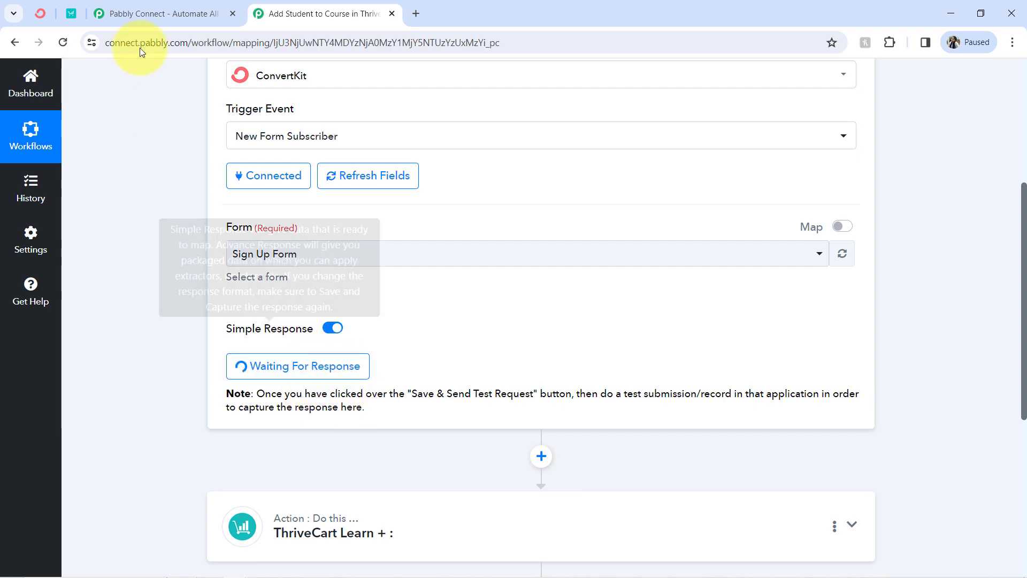
Switch to ConvertKit and open the Sign Up Form from Landing Pages & Forms in the form editor.
click(33, 17)
drag(1014, 251, 1007, 64)
click(122, 85)
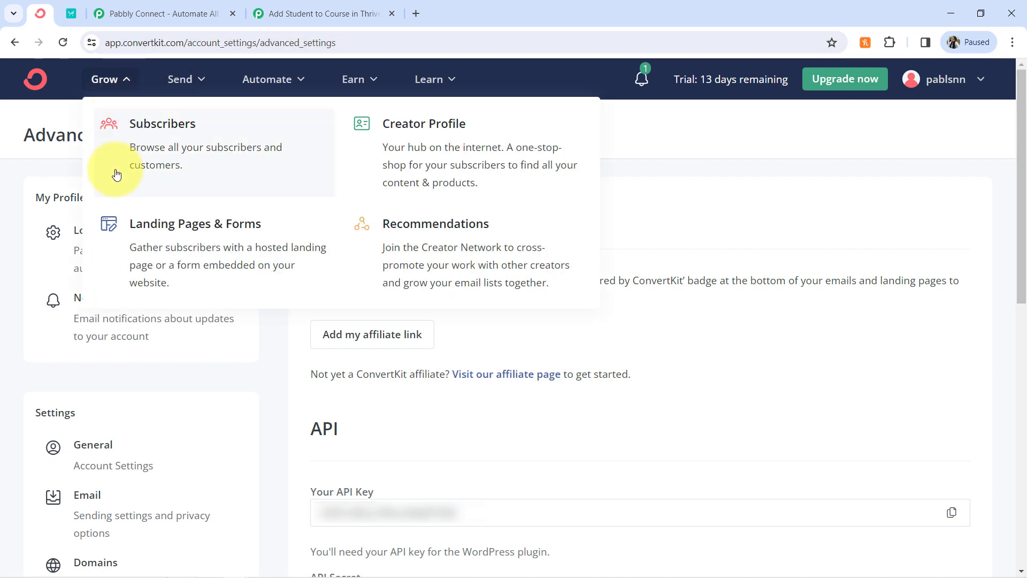
click(155, 228)
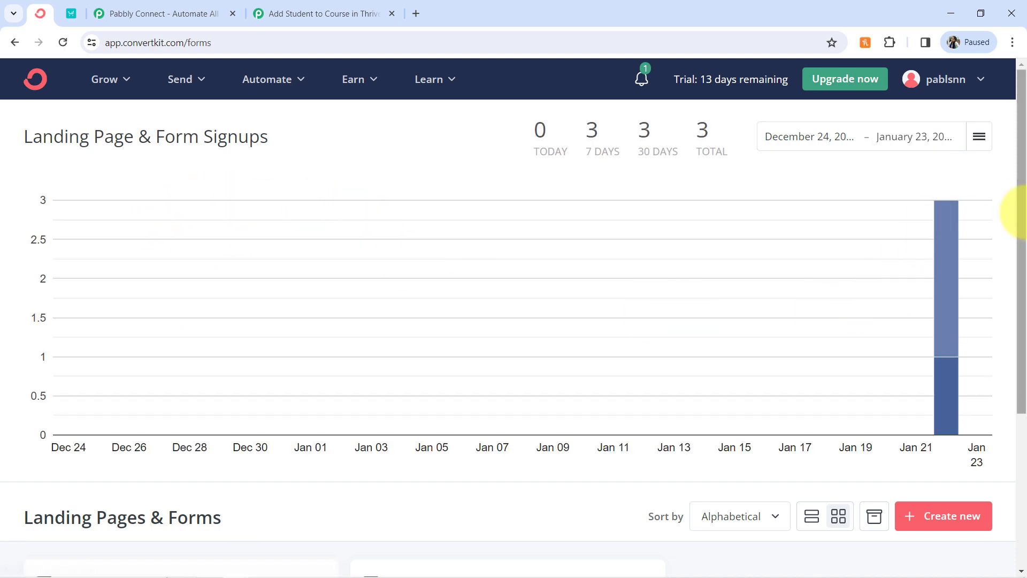
scroll(1023, 215, down, 5)
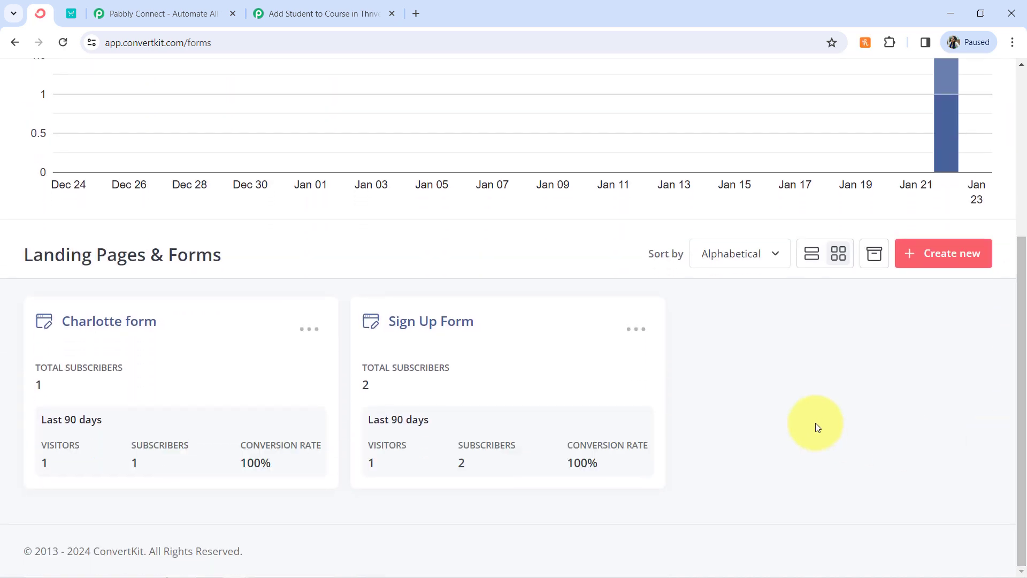
click(411, 328)
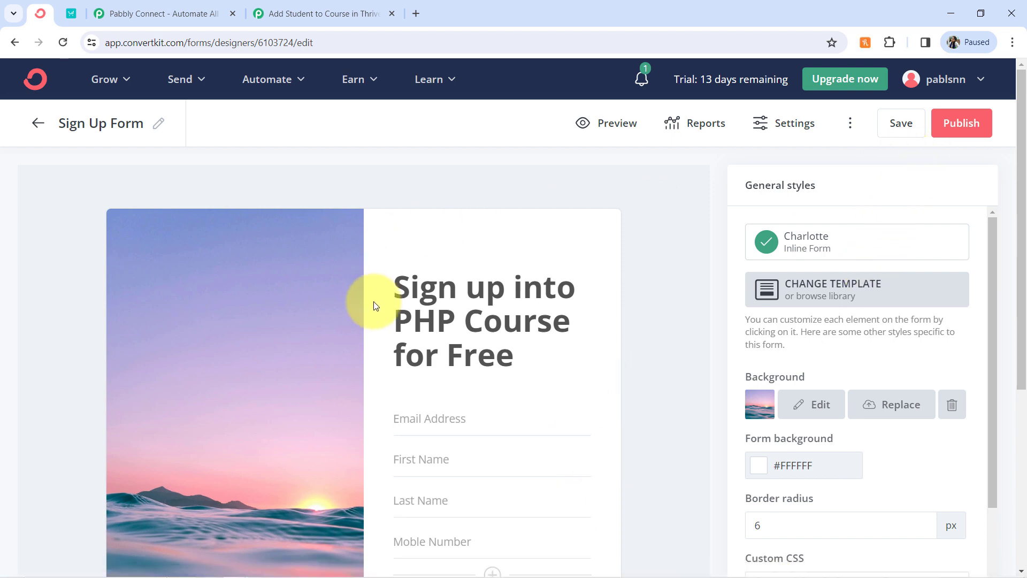
drag(432, 300, 477, 356)
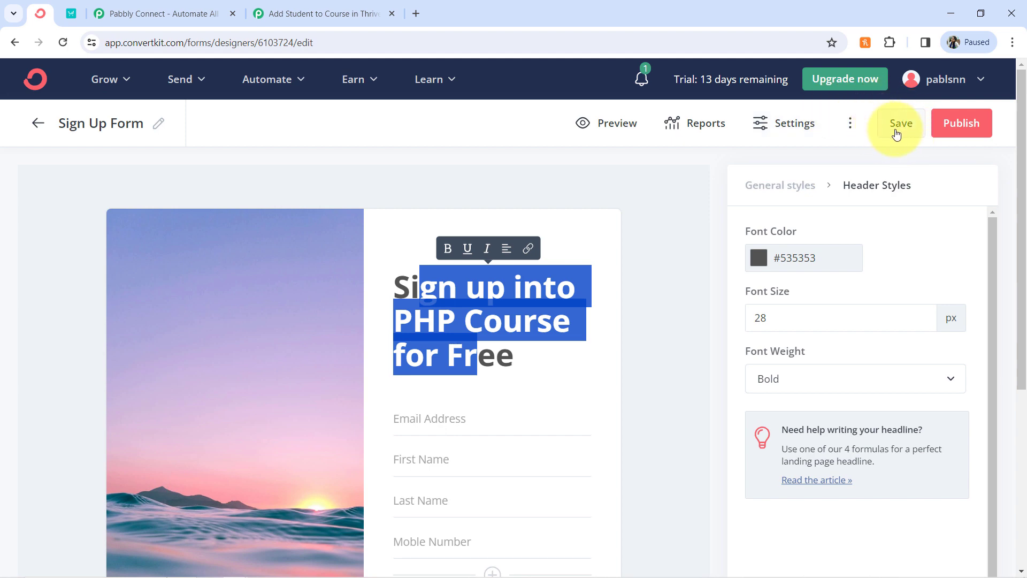
Publish the Sign Up Form, copy its hosted share link, and open that link in a new browser tab.
click(963, 125)
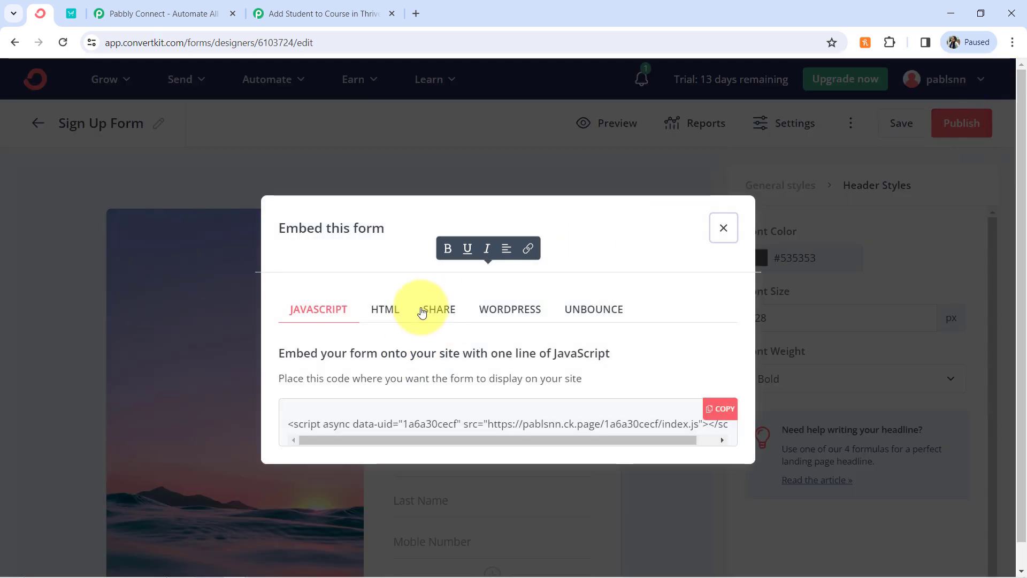
click(436, 308)
click(722, 407)
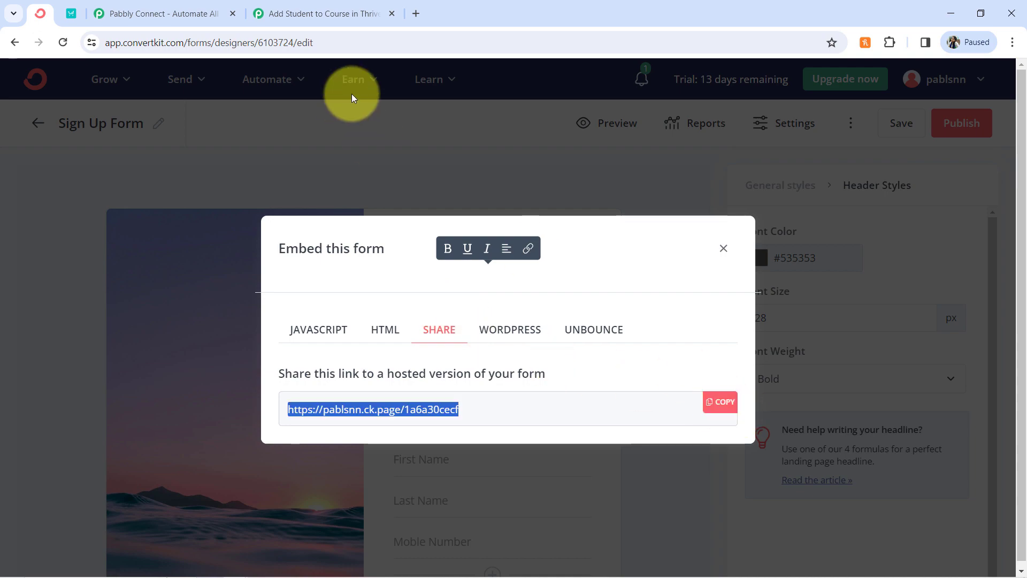
key(ctrl+t)
right_click(356, 35)
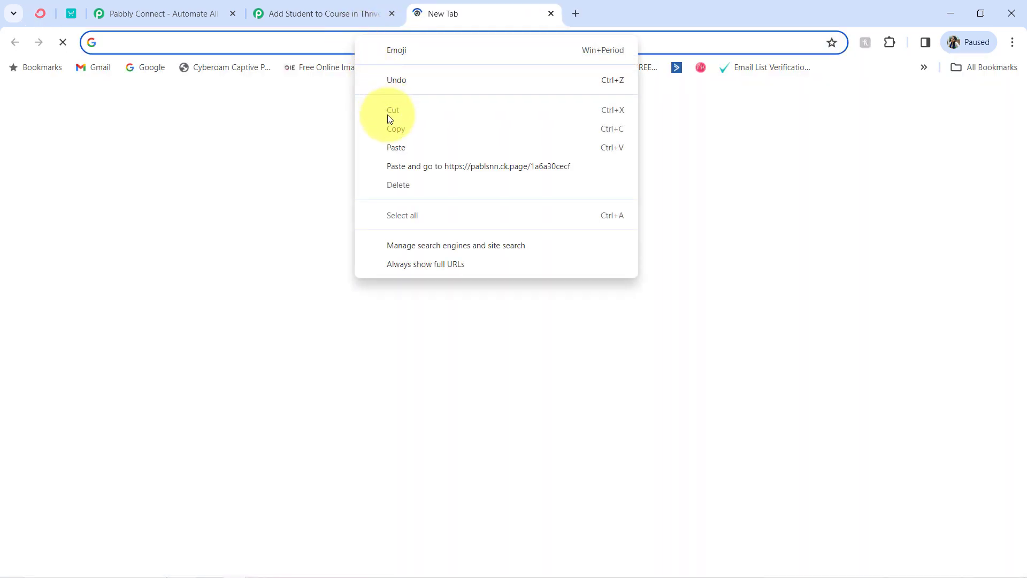
click(403, 162)
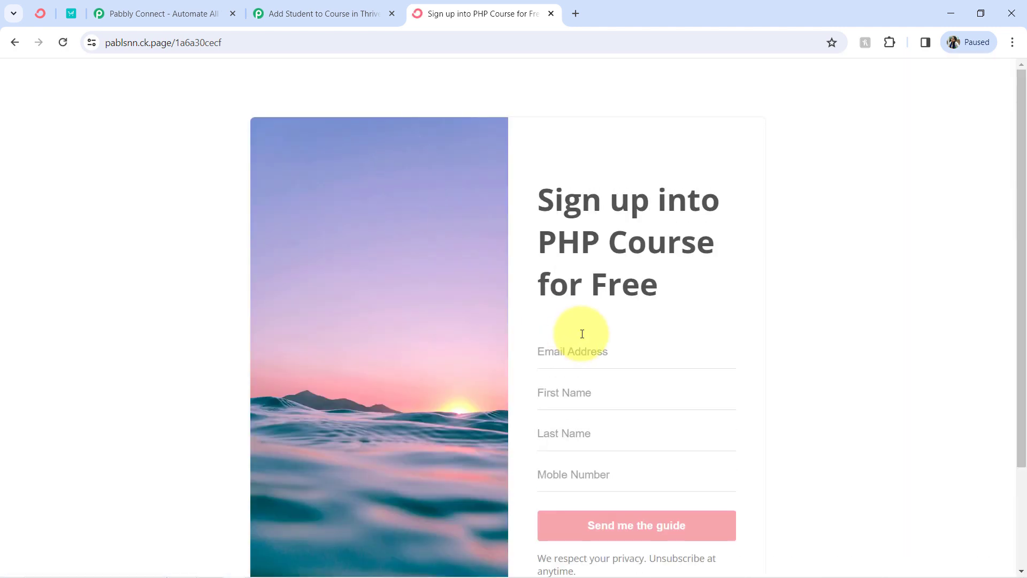
Fill in the test subscriber's email address, first name, last name and mobile number on the hosted form and submit it.
click(582, 350)
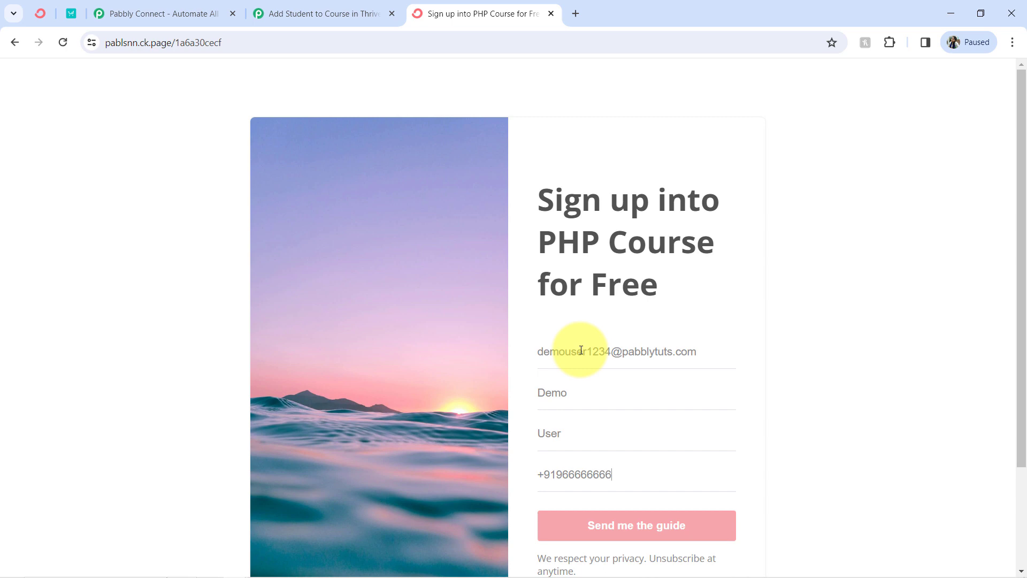
click(627, 516)
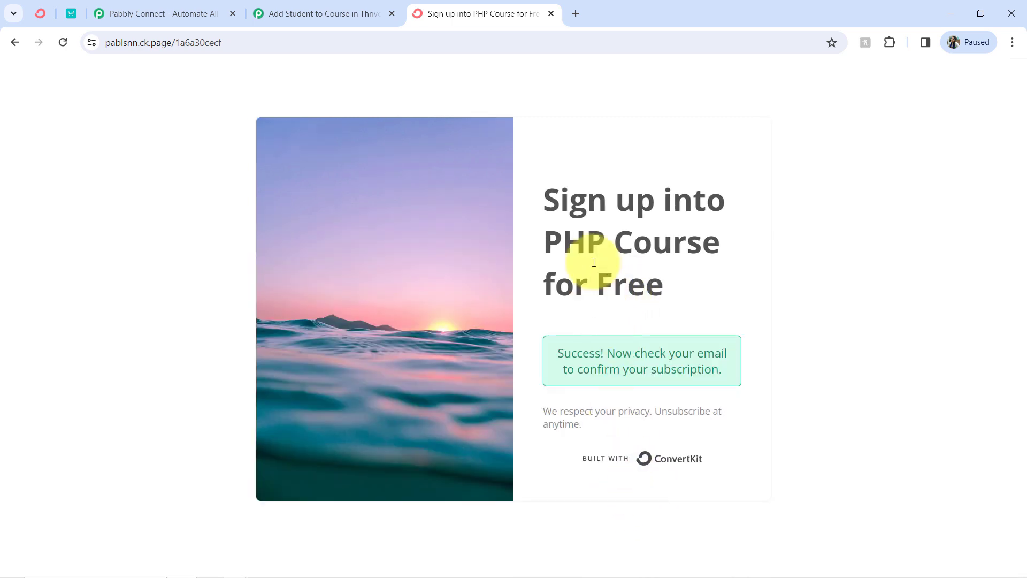
drag(623, 354, 684, 369)
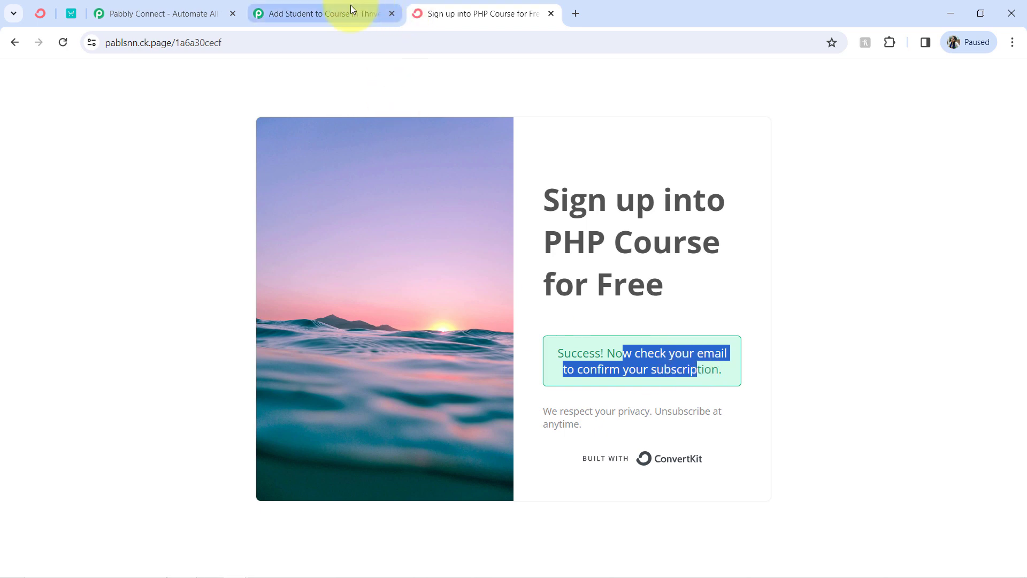
Confirm the test subscription in the incognito browser window and return to the Pabbly Connect workflow.
click(322, 11)
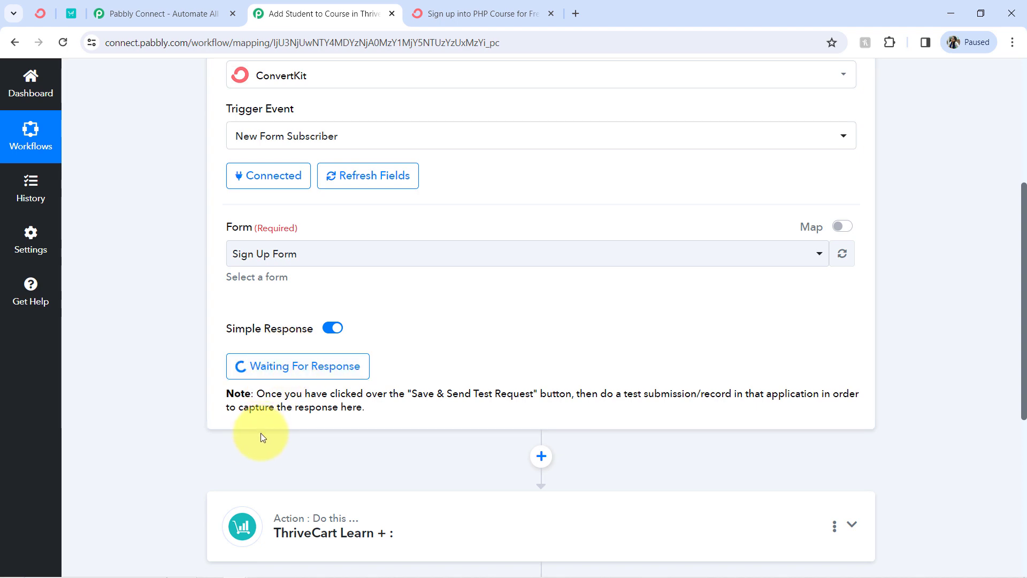
click(234, 566)
drag(373, 149, 568, 140)
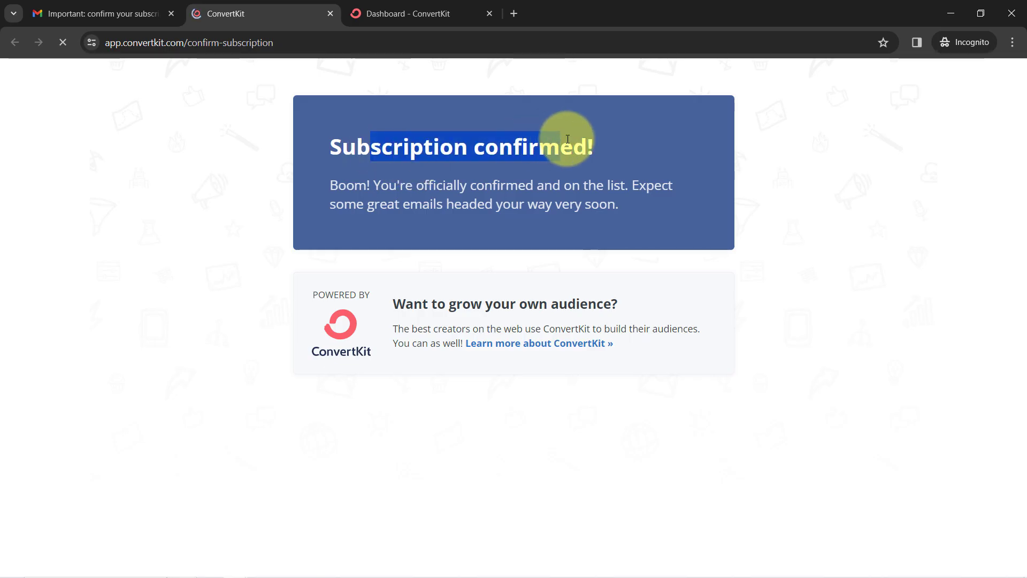
click(962, 24)
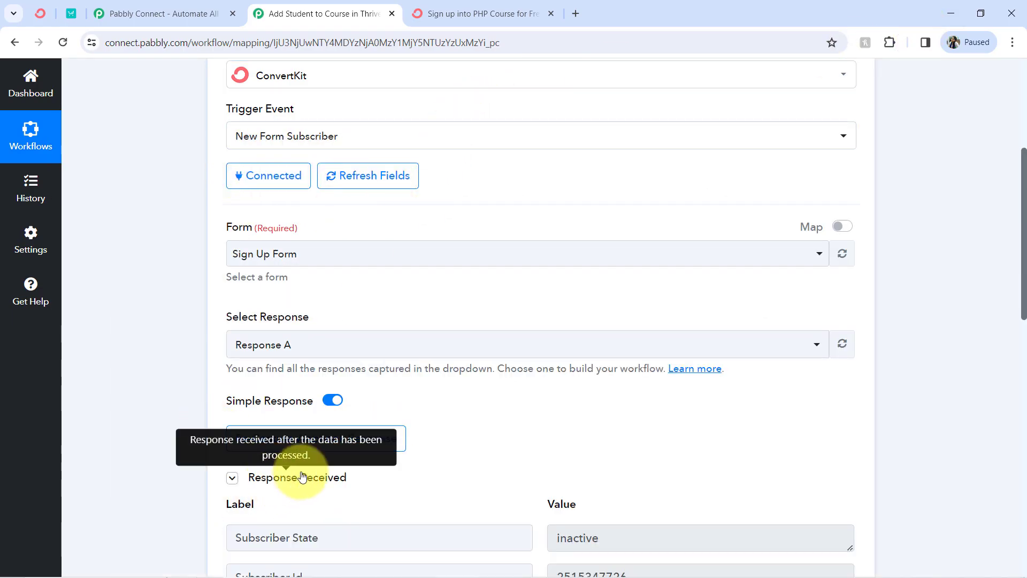
Examine the subscriber fields captured in the trigger's received response, from the ID to the creation date, and collapse the response.
drag(1024, 294, 1013, 420)
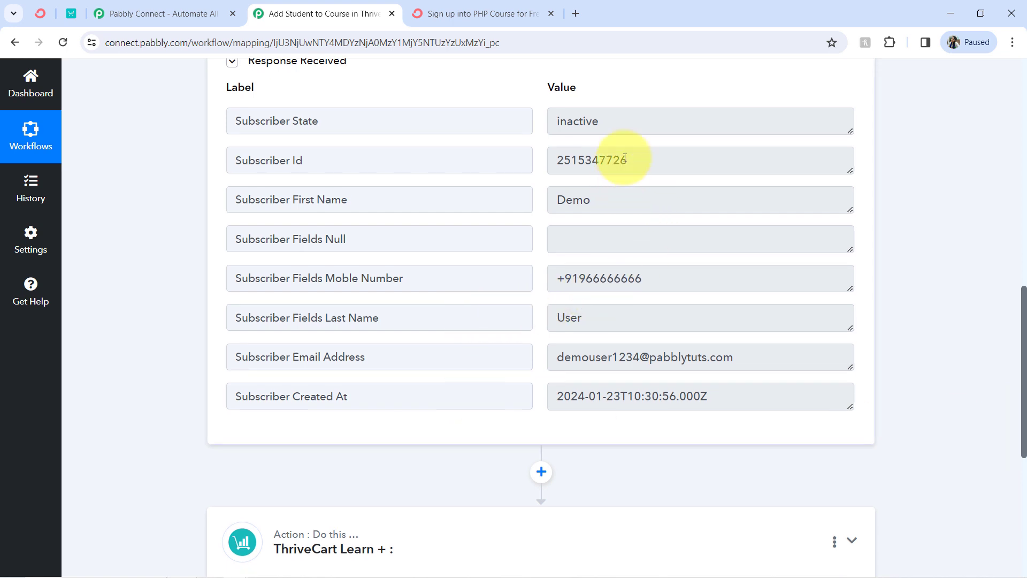
drag(625, 158, 539, 167)
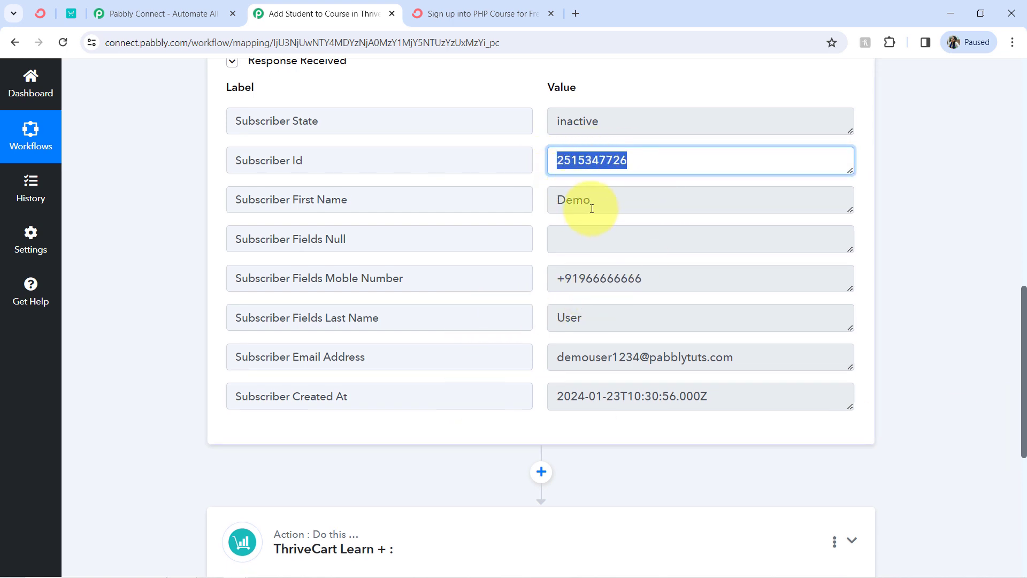
drag(592, 208, 567, 198)
drag(653, 283, 573, 279)
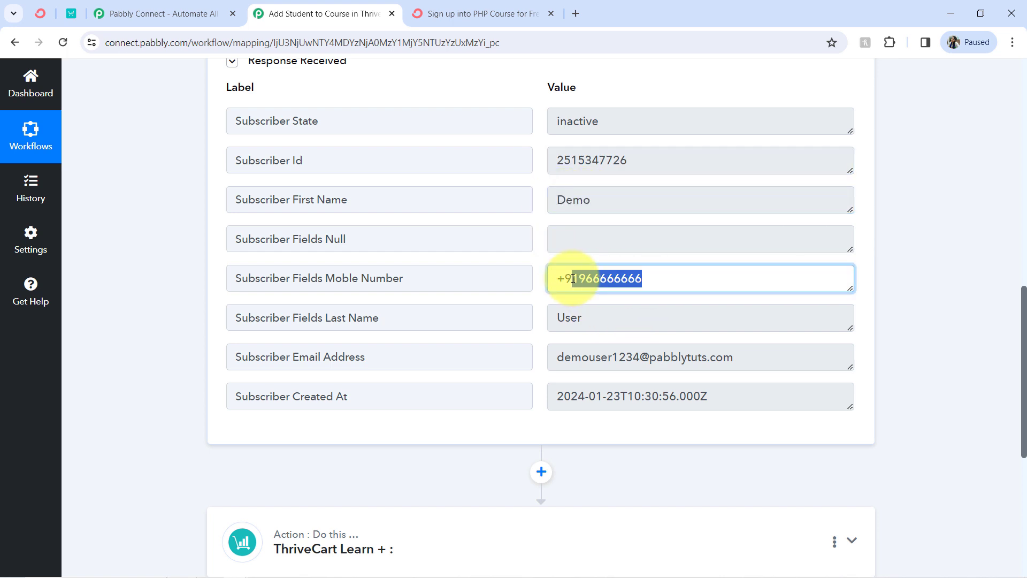
double_click(567, 316)
drag(640, 358, 605, 365)
drag(578, 398, 708, 410)
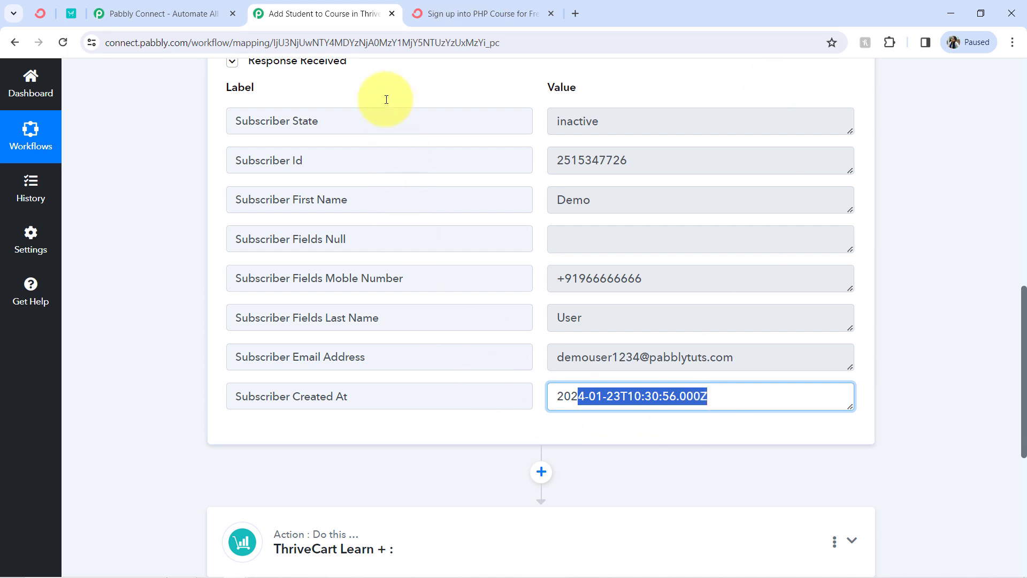
click(291, 67)
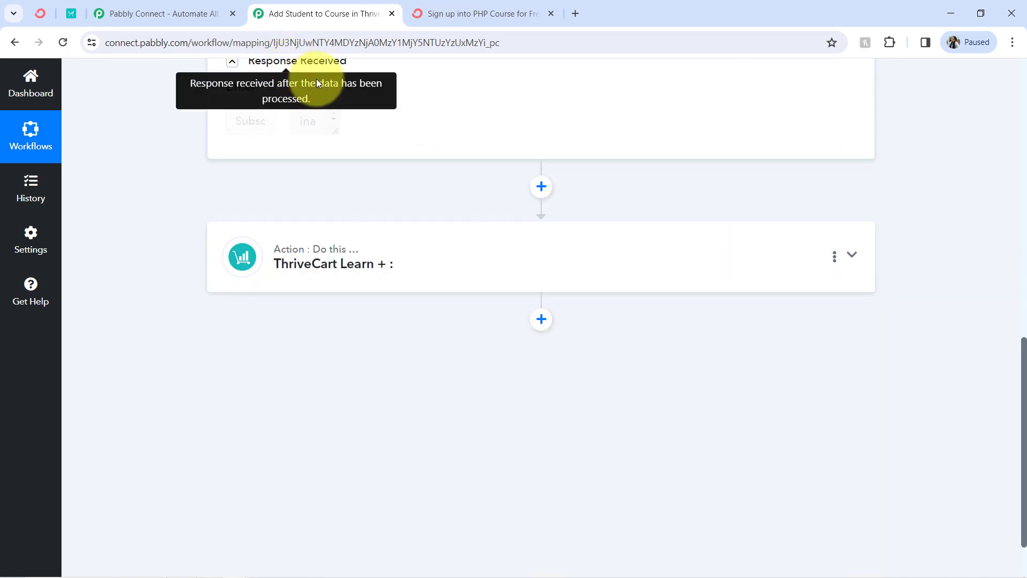
drag(1025, 333, 1002, 70)
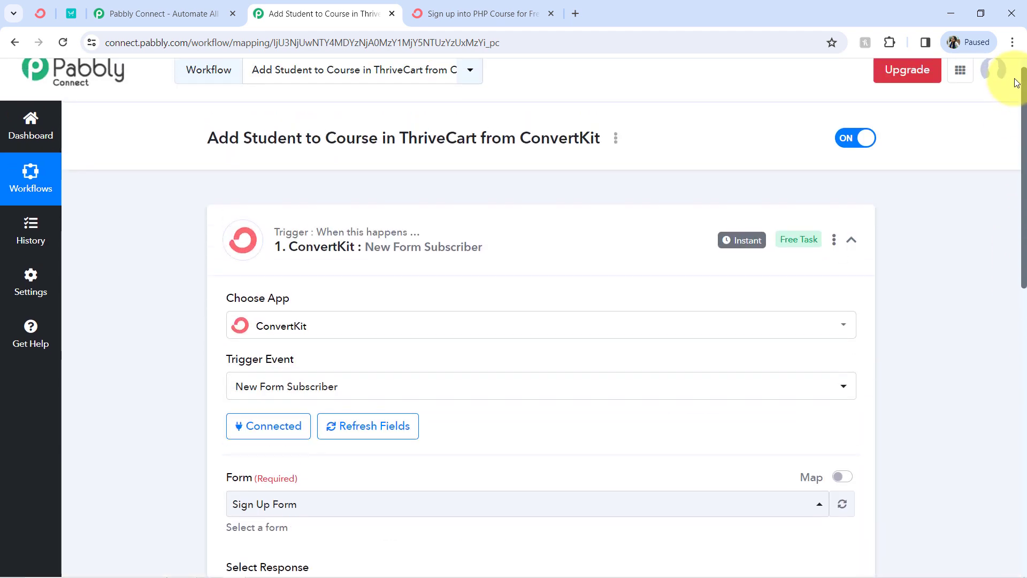
Collapse the ConvertKit trigger step and close the browser tab with the submitted sign-up form.
click(309, 242)
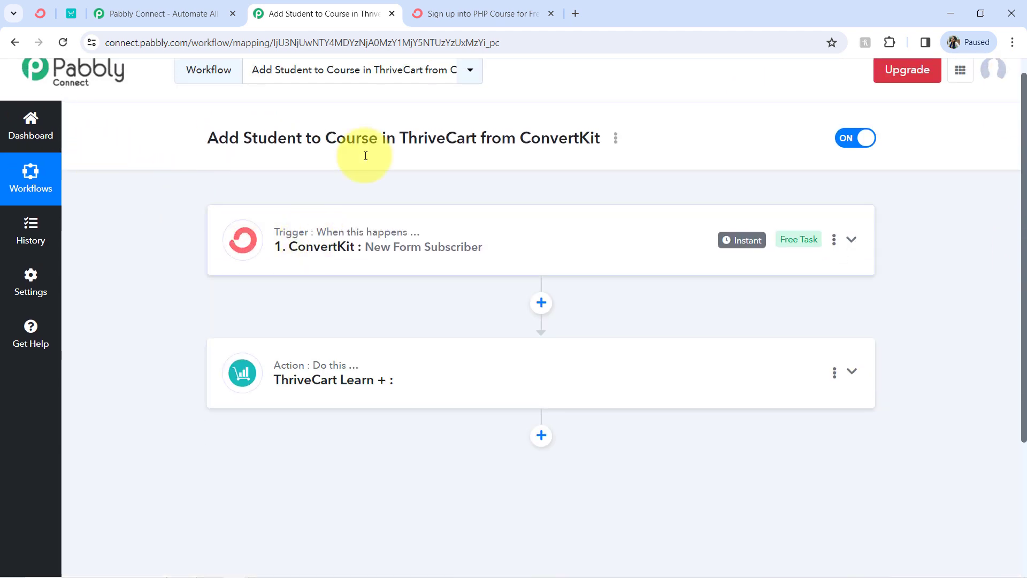
click(461, 13)
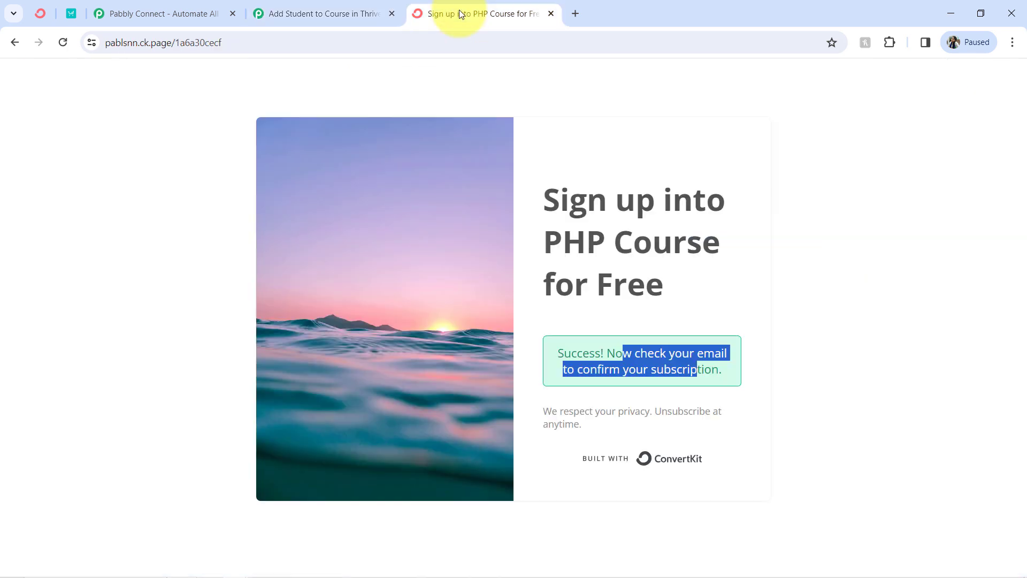
click(551, 13)
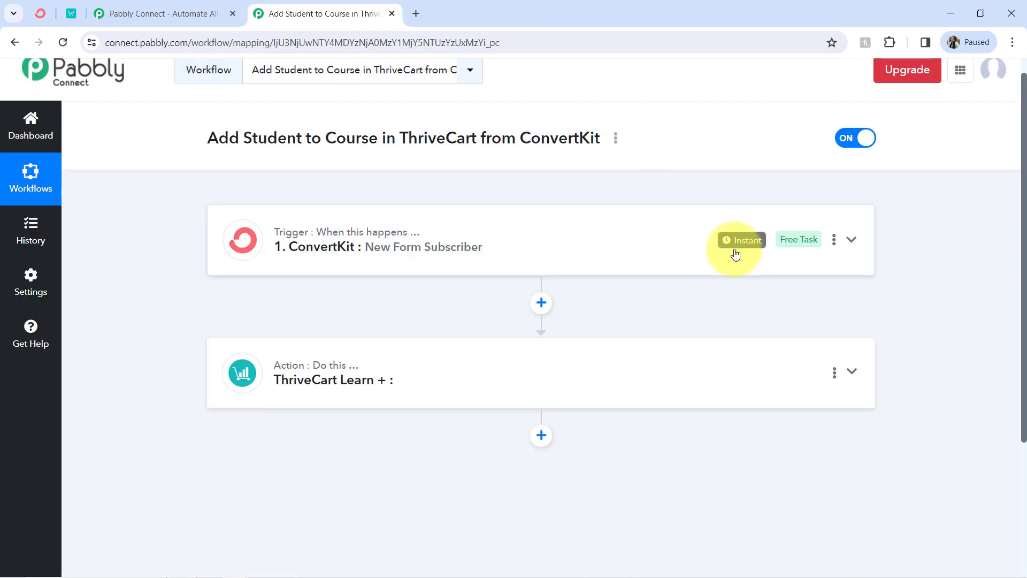
mouse_move(746, 240)
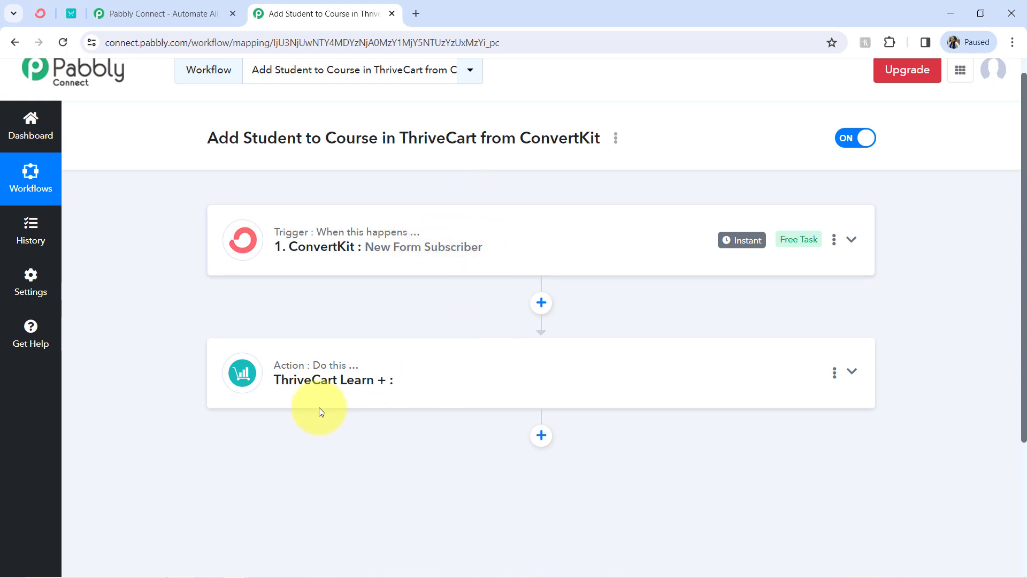
Expand the ThriveCart Learn + action step and set its action event to Create New Student.
click(321, 380)
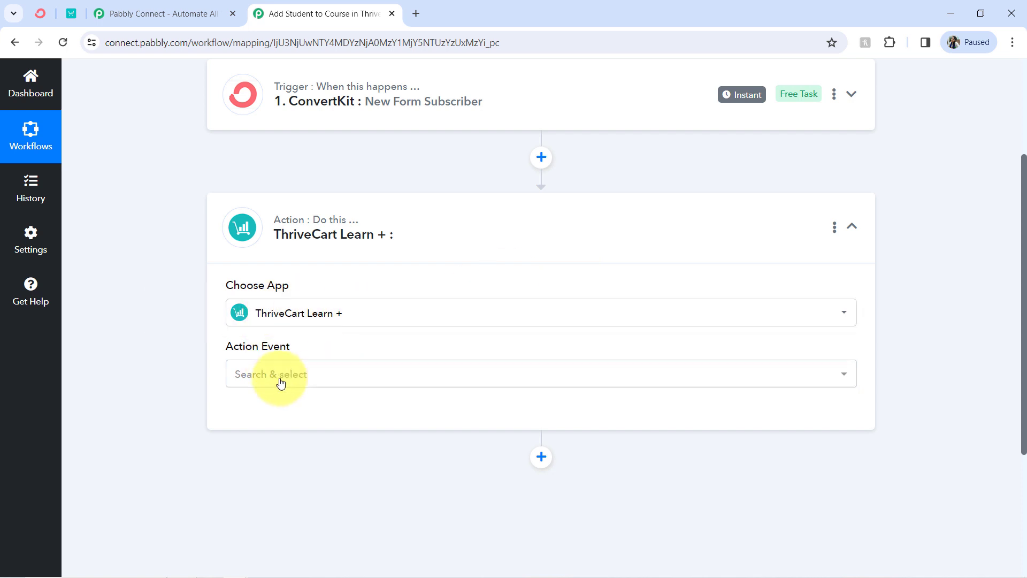
click(243, 374)
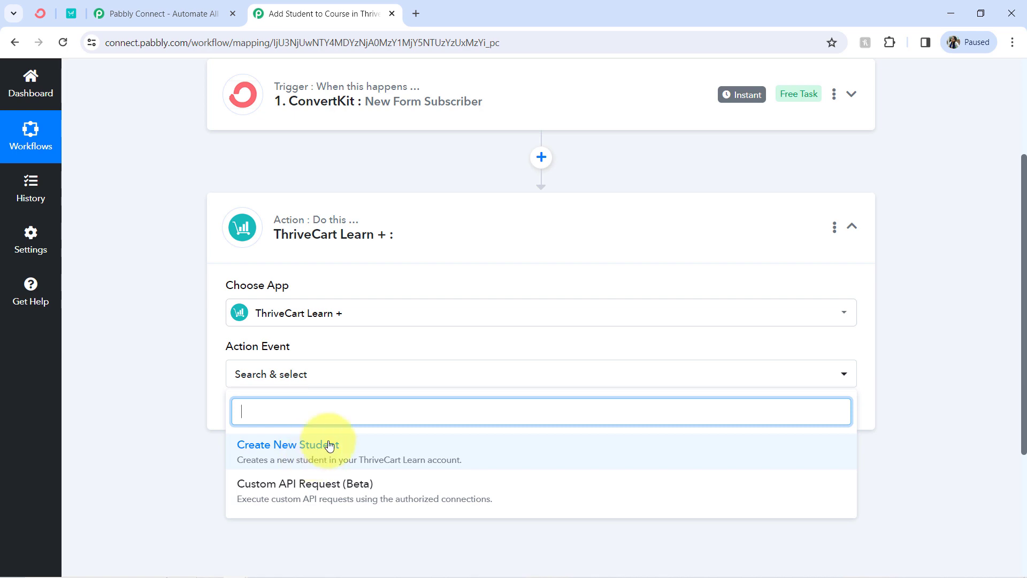
click(328, 445)
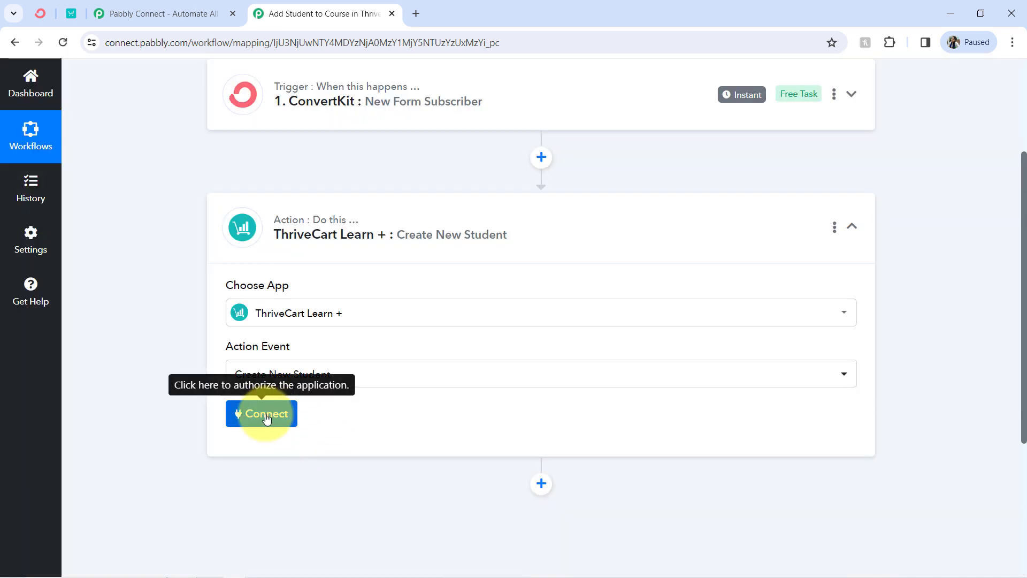
Start a new ThriveCart Learn + connection and open the linked API & Webhook settings in a new browser tab.
click(265, 414)
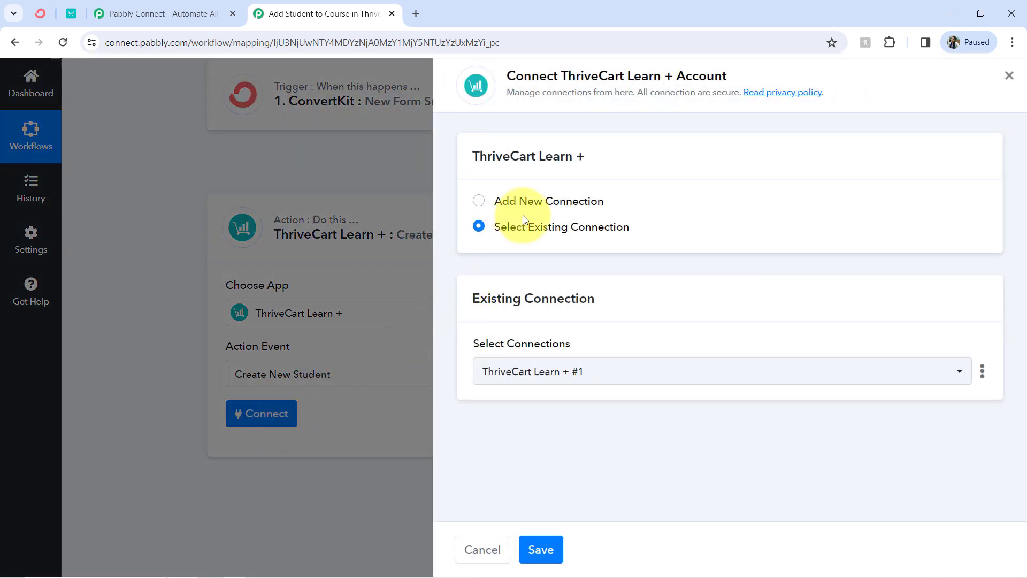
click(541, 197)
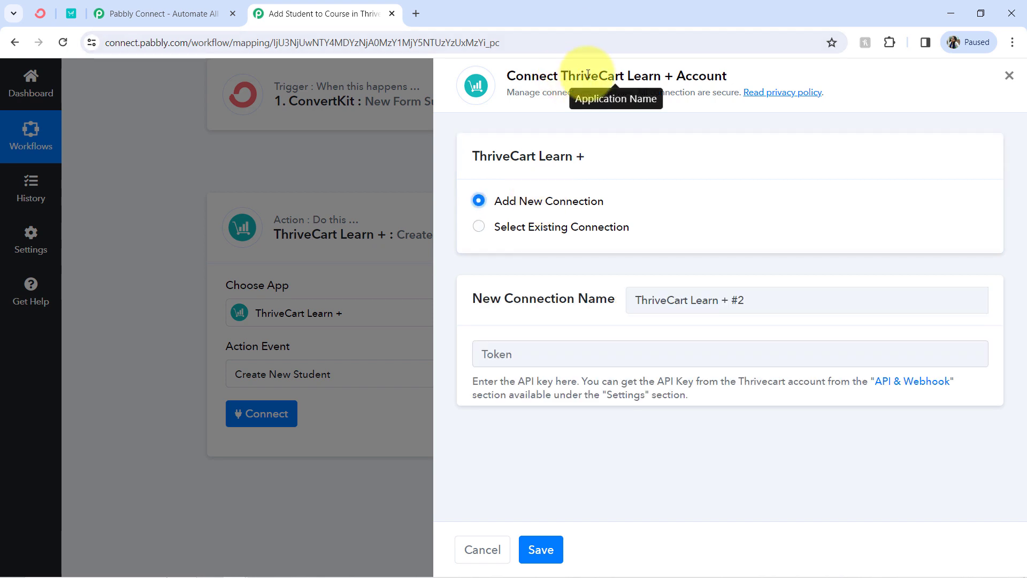
right_click(860, 383)
click(809, 396)
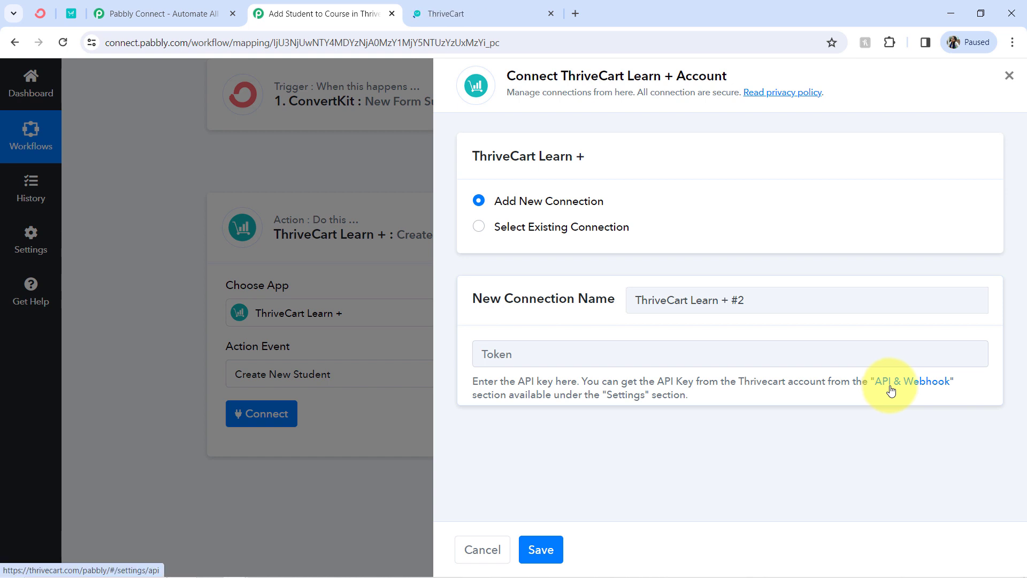
Open ThriveCart's API keys settings, display the full key of the Test entry and copy it.
click(432, 6)
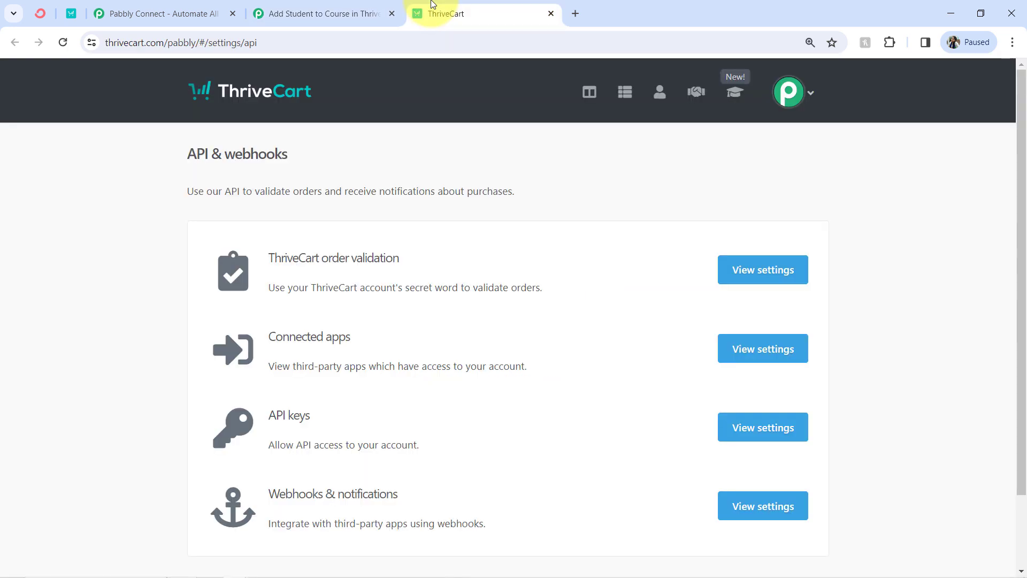
click(749, 431)
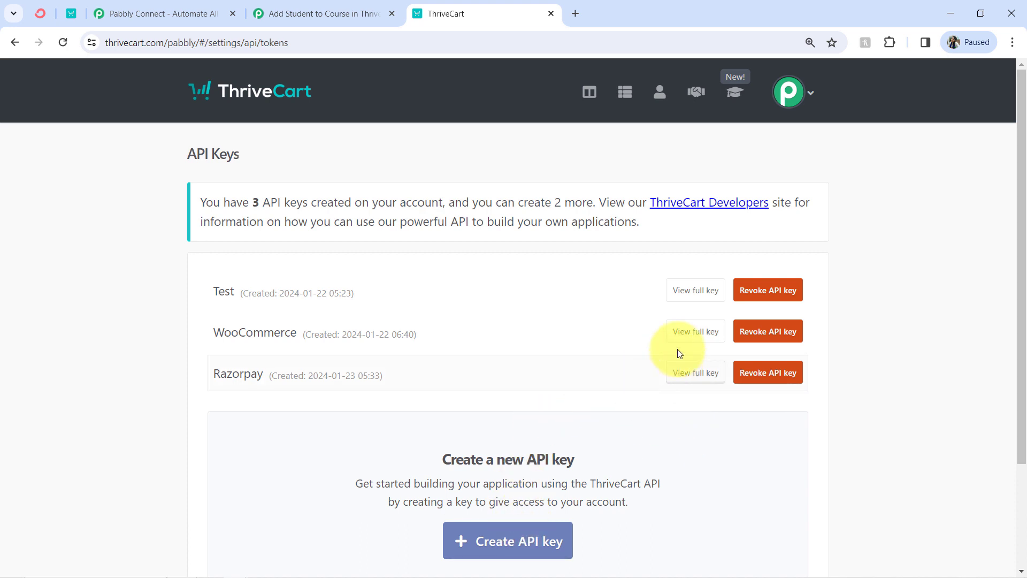
click(678, 295)
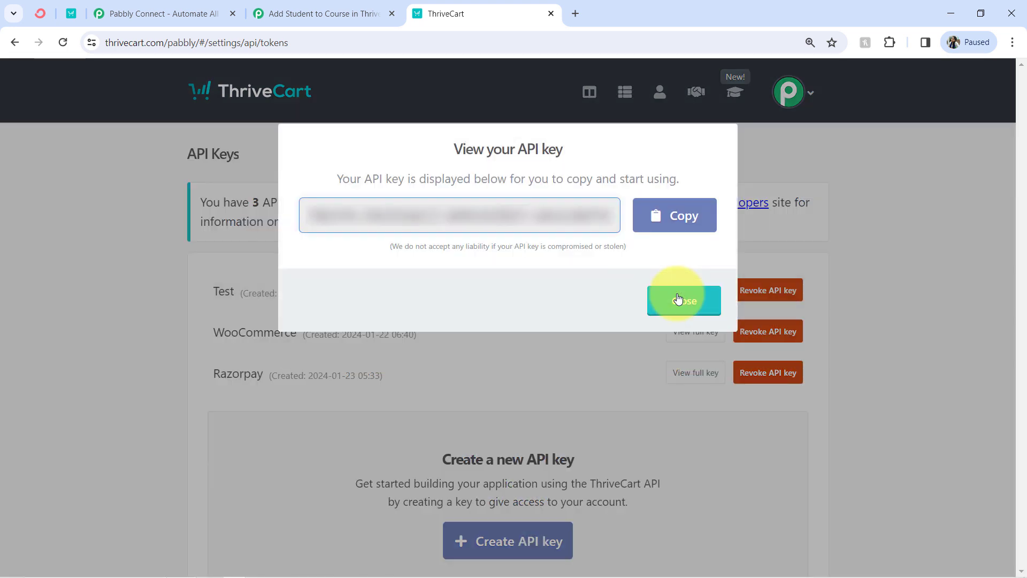
click(665, 208)
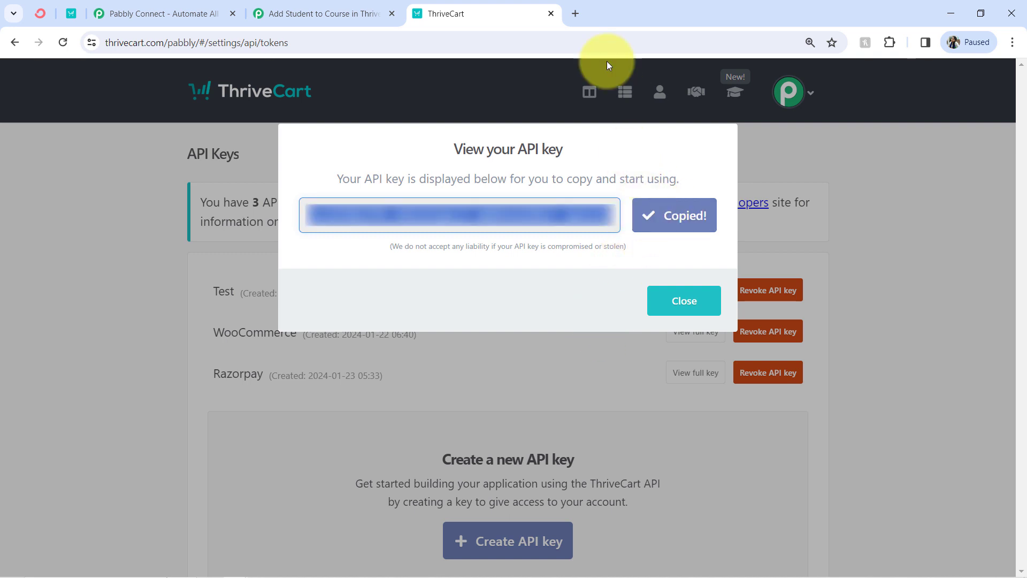
Close the ThriveCart tab, paste the API key into the new connection's Token field and save the connection.
click(550, 13)
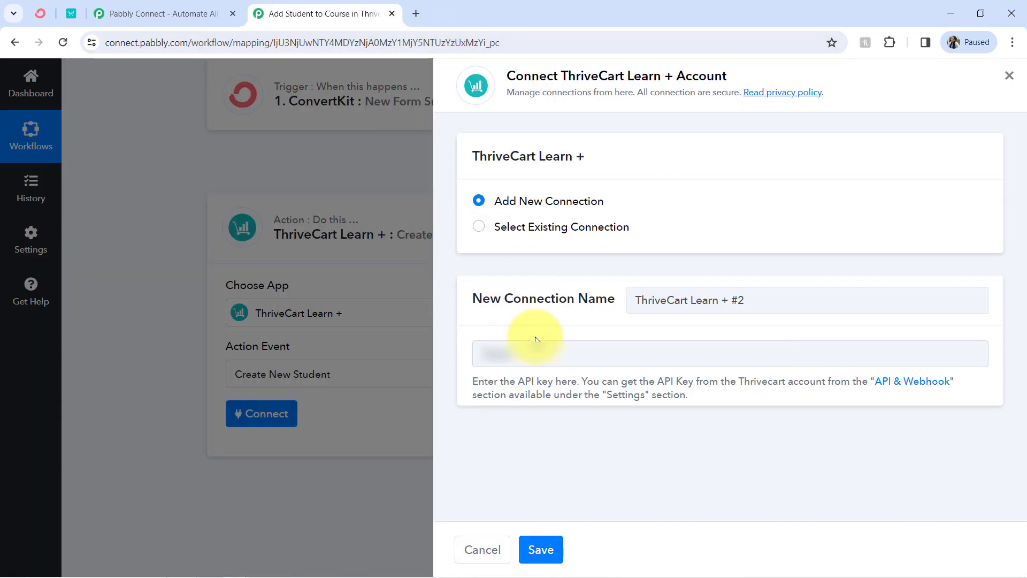
click(536, 343)
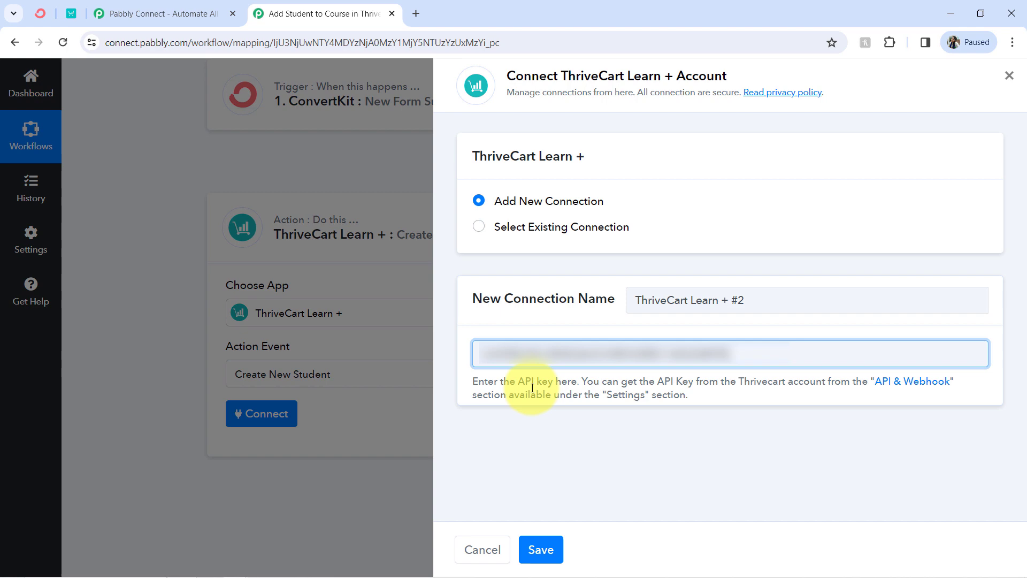
click(530, 553)
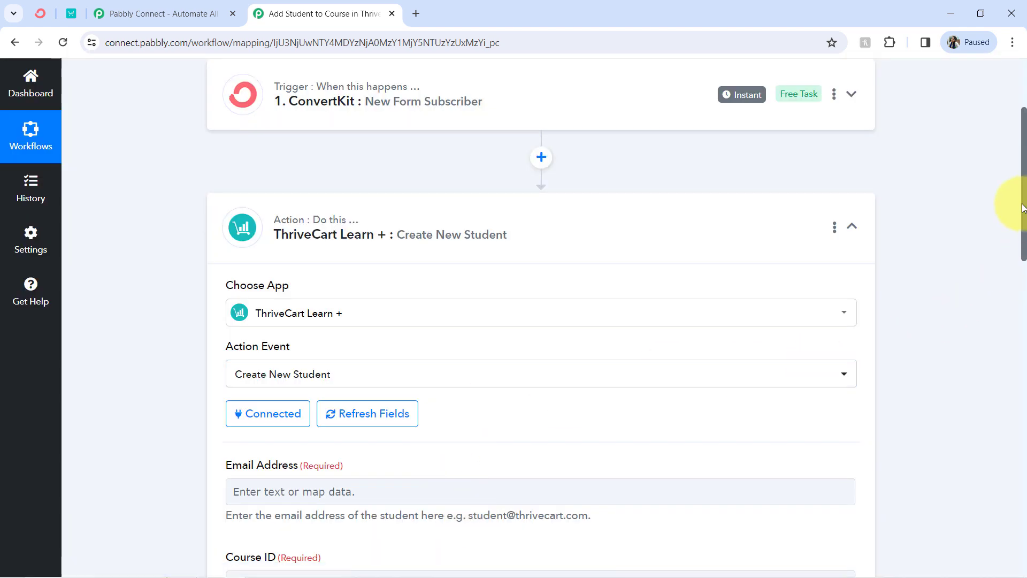
Examine the action's Email Address field and the matching subscriber data in the ConvertKit trigger's received response.
drag(1025, 209, 1023, 289)
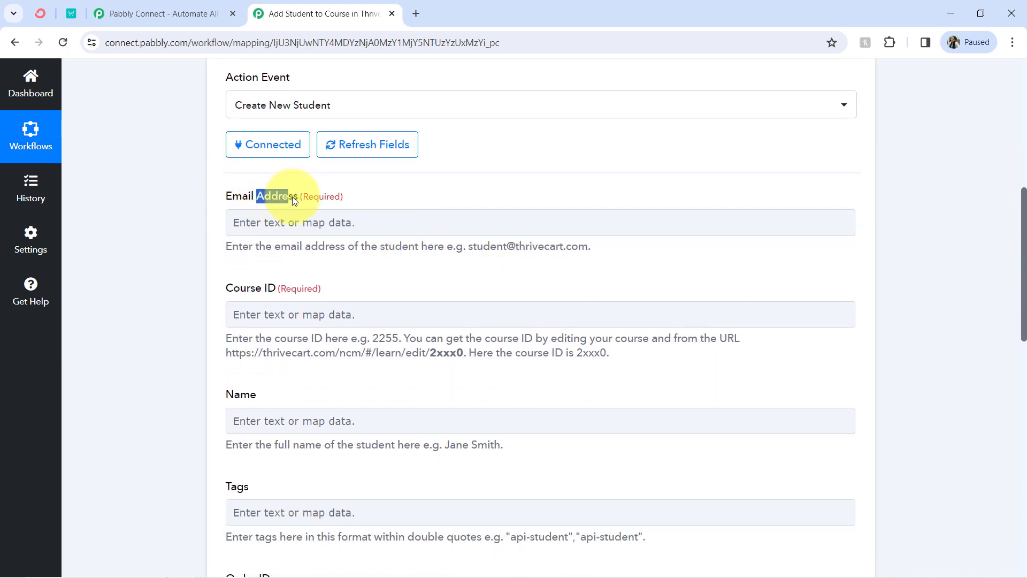
drag(297, 247, 417, 247)
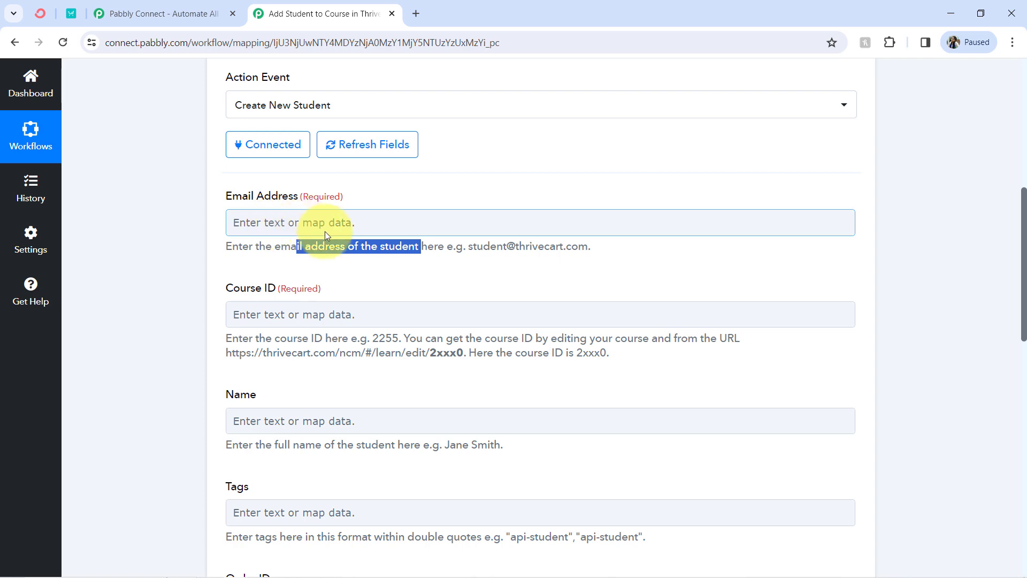
drag(1023, 297, 1012, 168)
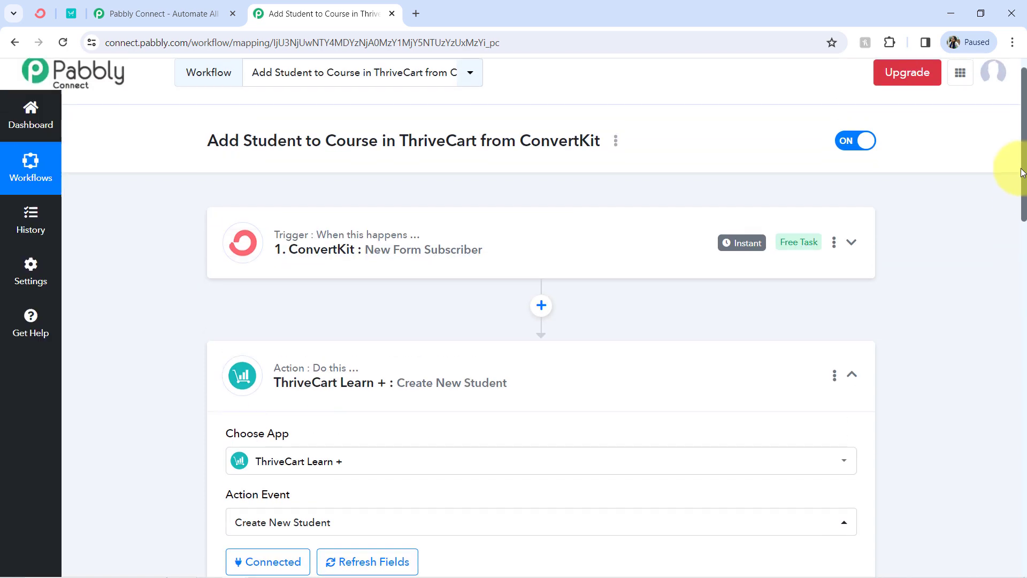
click(325, 251)
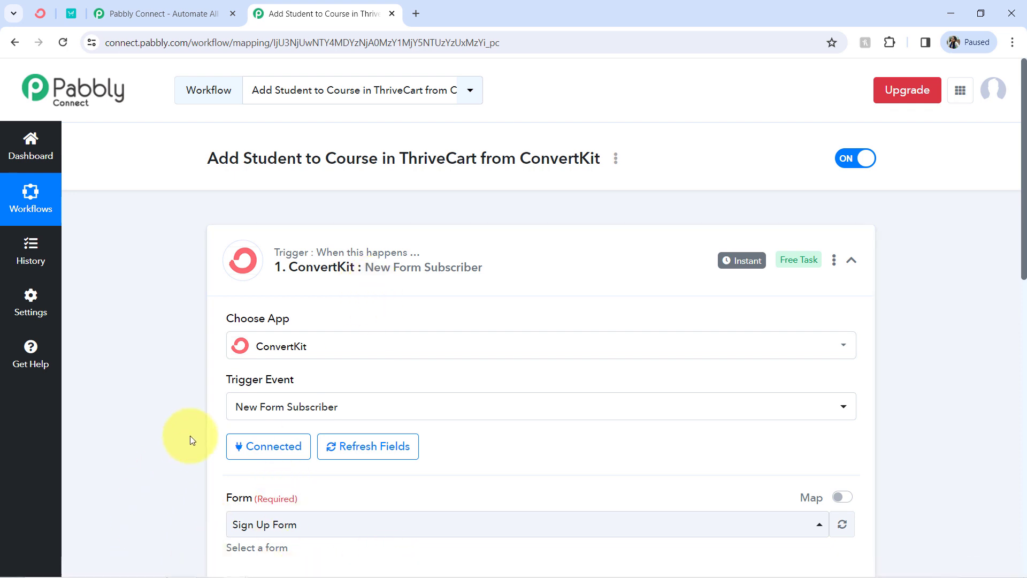
drag(1024, 240, 1008, 451)
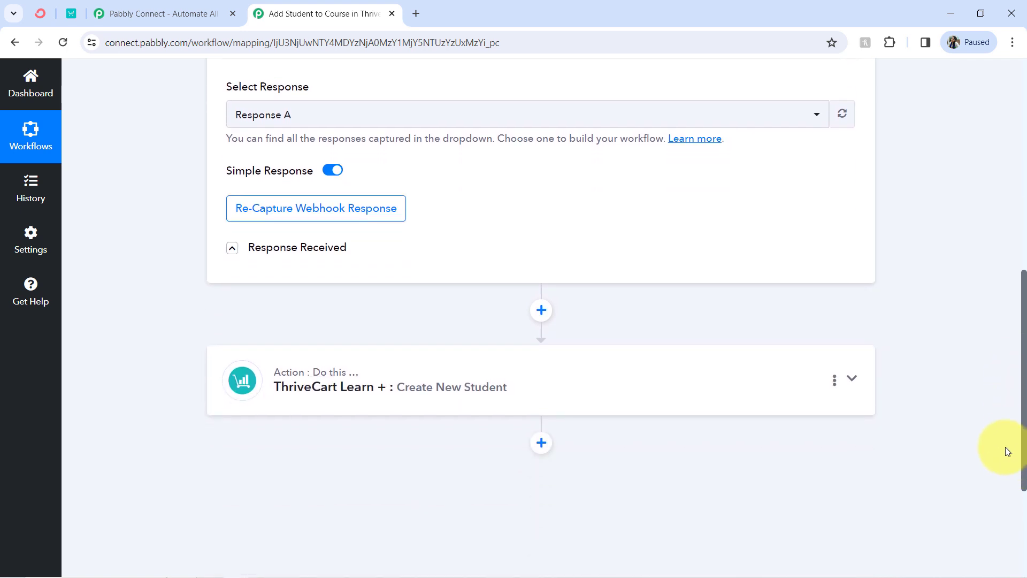
click(259, 249)
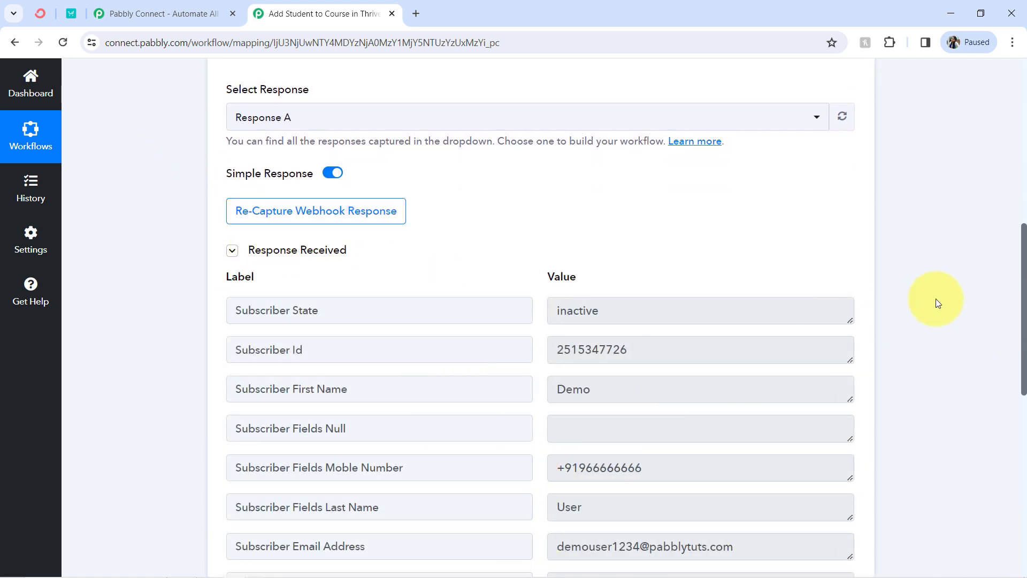
drag(1024, 262, 1016, 461)
Map the action's Email Address field to the Subscriber Email Address from the ConvertKit New Form Subscriber trigger.
click(349, 184)
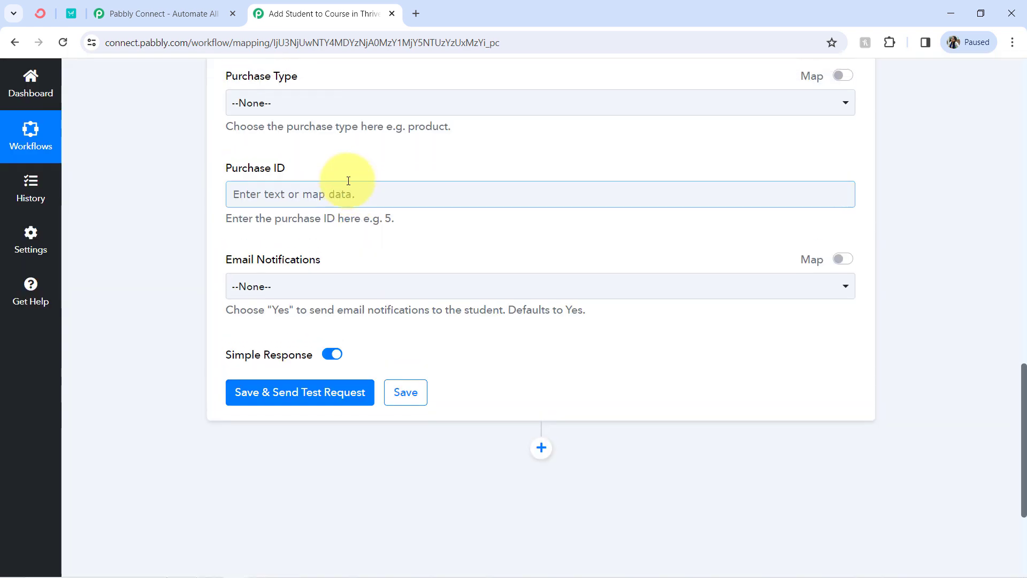
scroll(348, 184, up, 13)
click(249, 498)
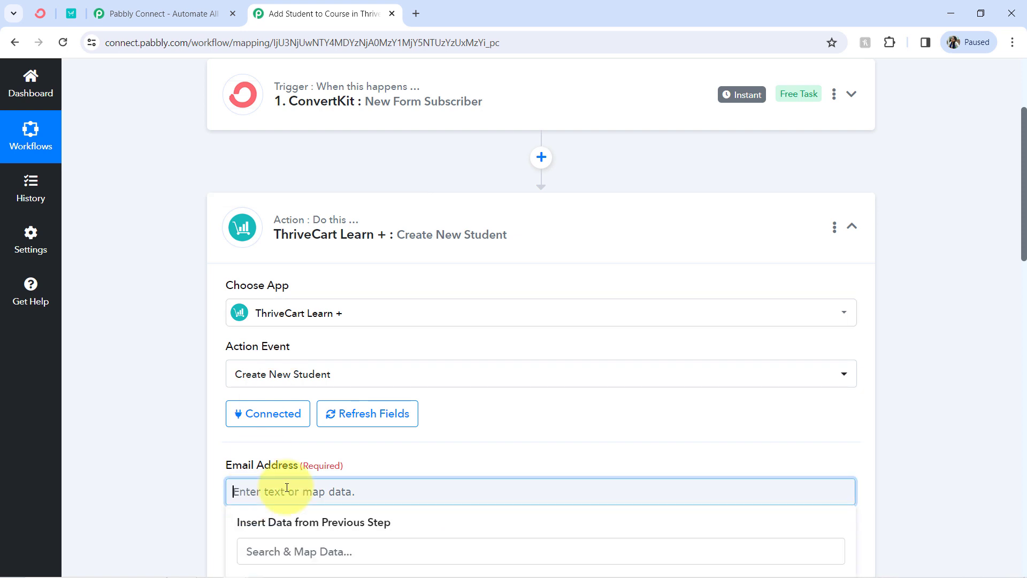
drag(1023, 241, 1021, 335)
click(396, 286)
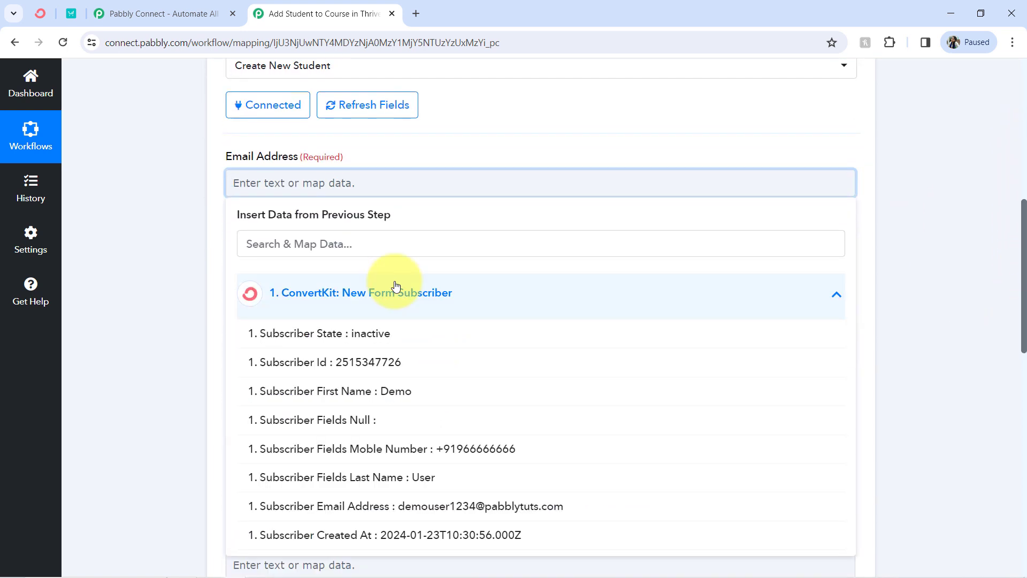
click(383, 508)
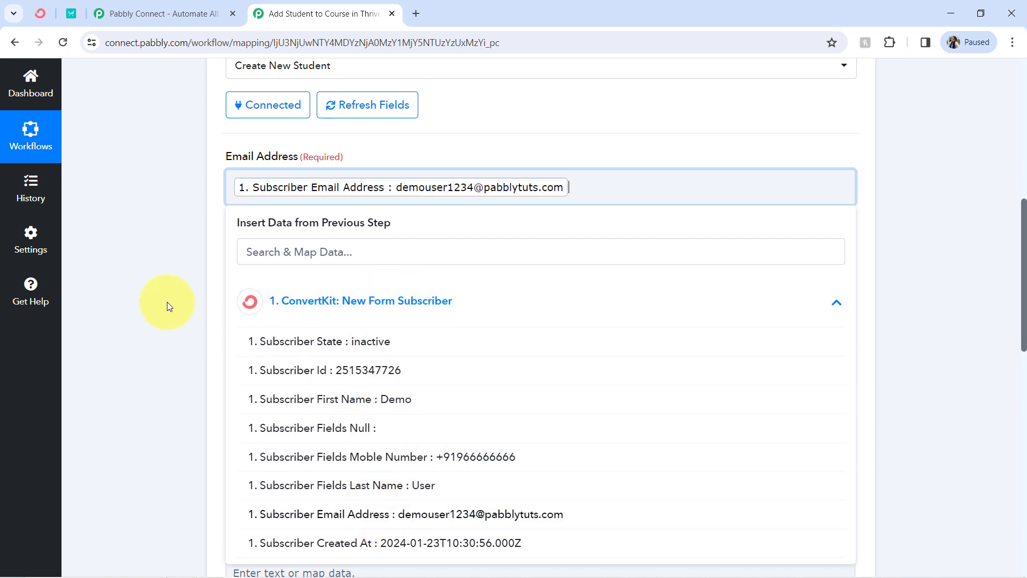
click(164, 298)
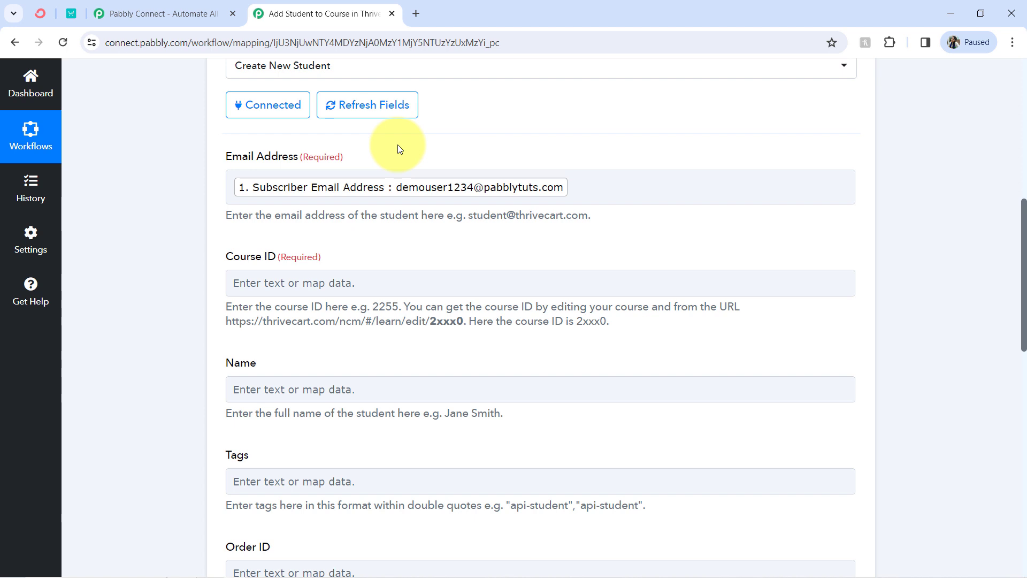
Preview the Basics of PHP course in ThriveCart and copy the course_id value from the end of the page URL.
drag(226, 257, 277, 259)
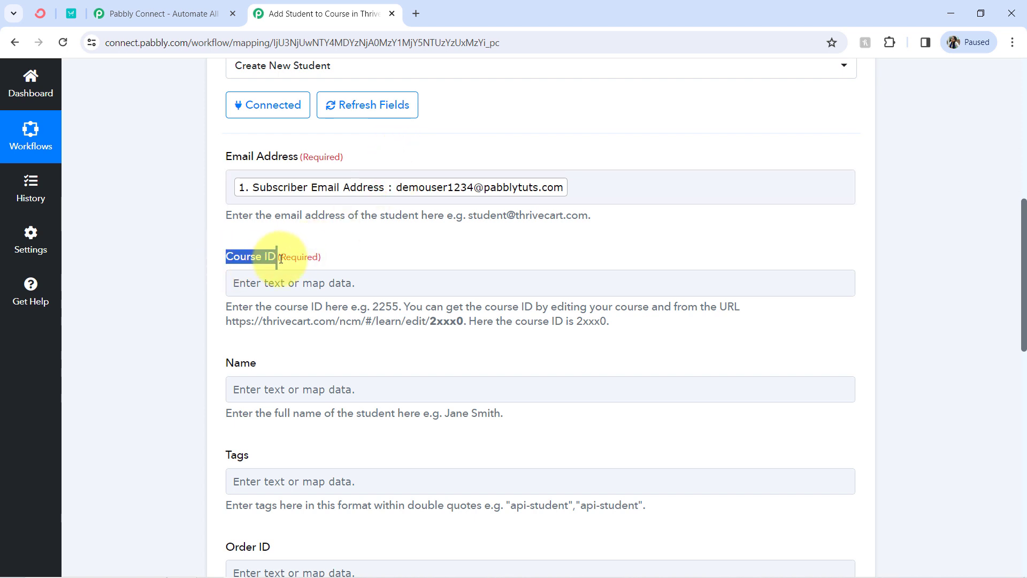
click(73, 14)
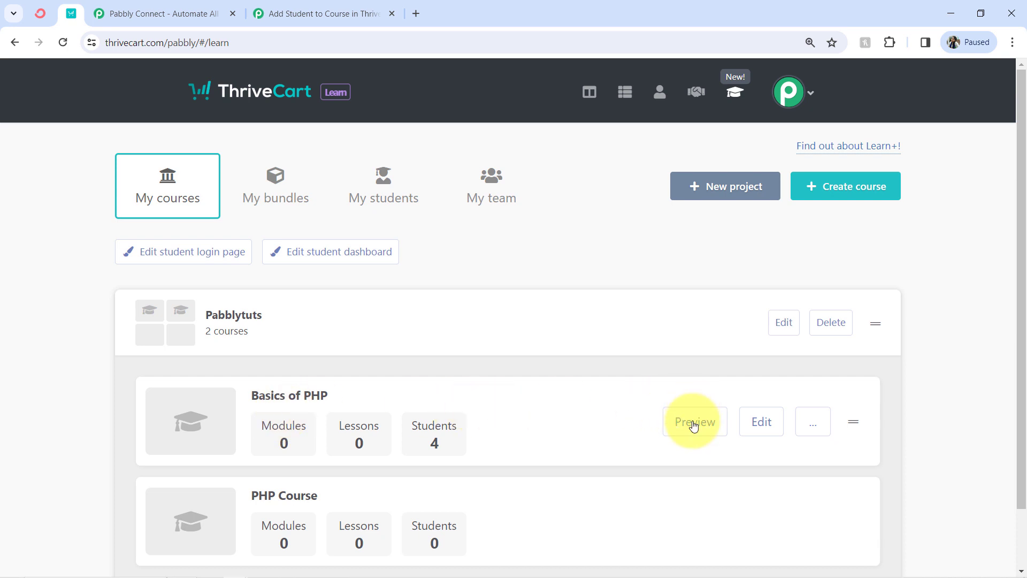
click(695, 423)
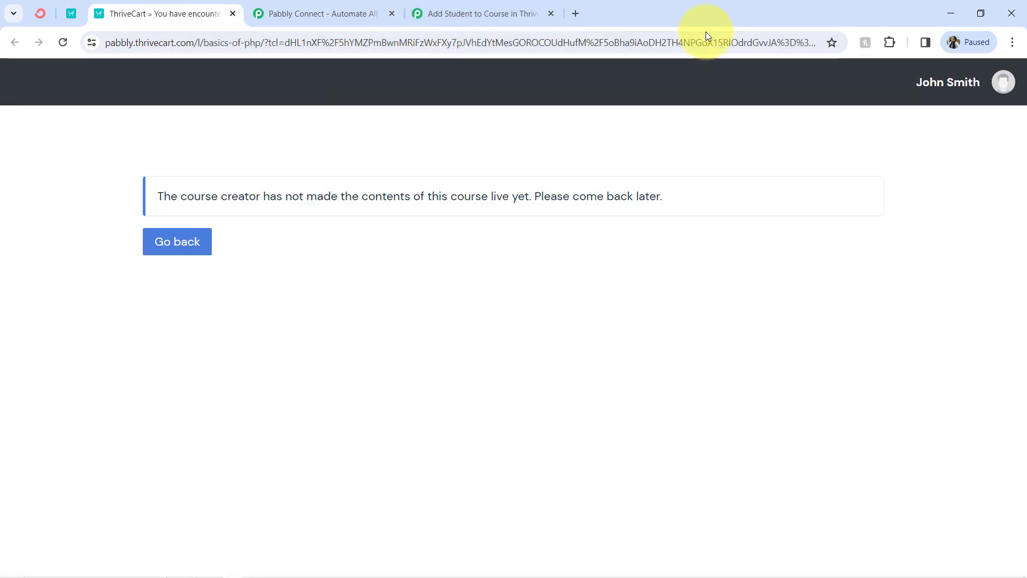
drag(686, 43, 958, 51)
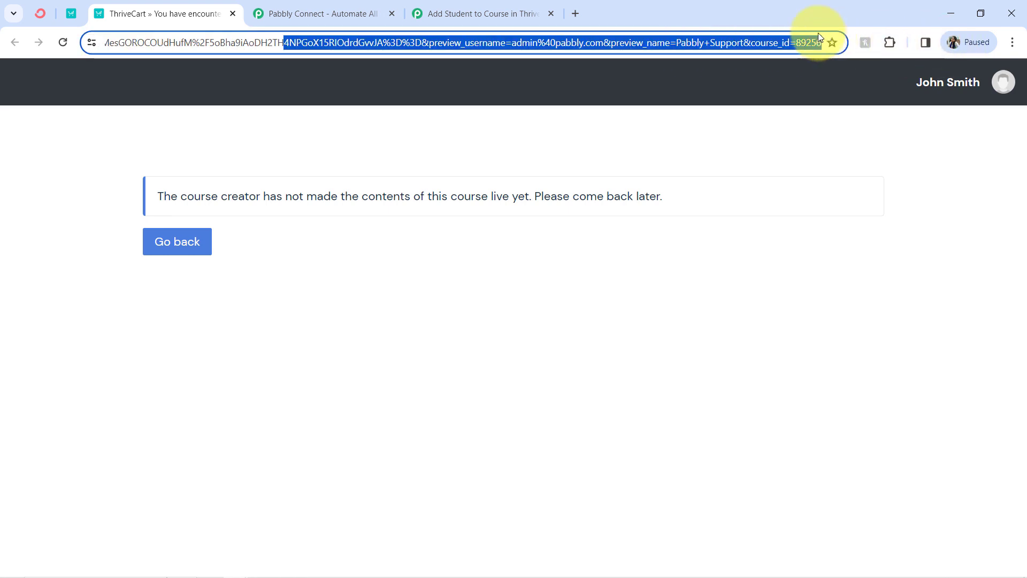
click(797, 39)
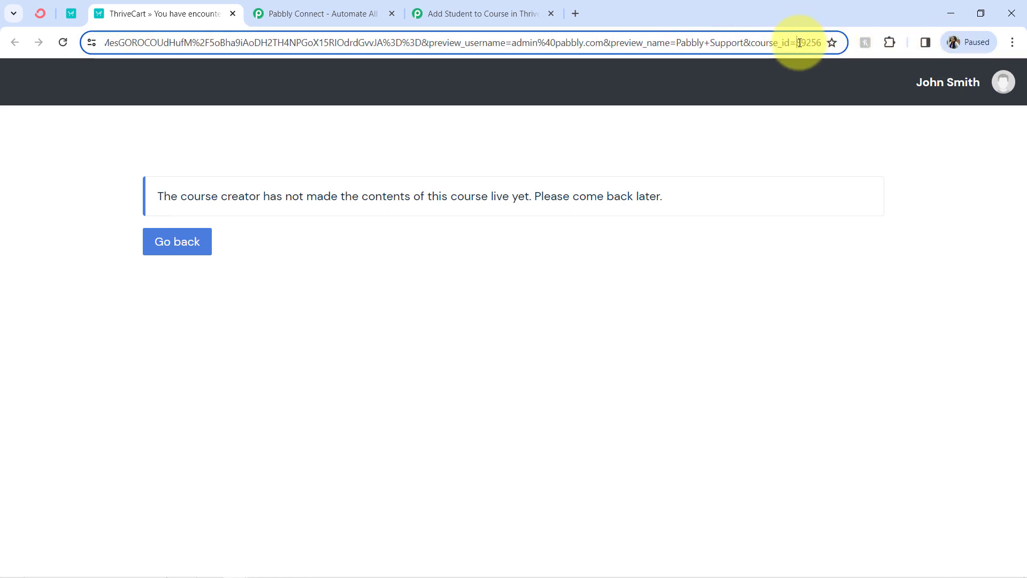
drag(806, 43, 843, 43)
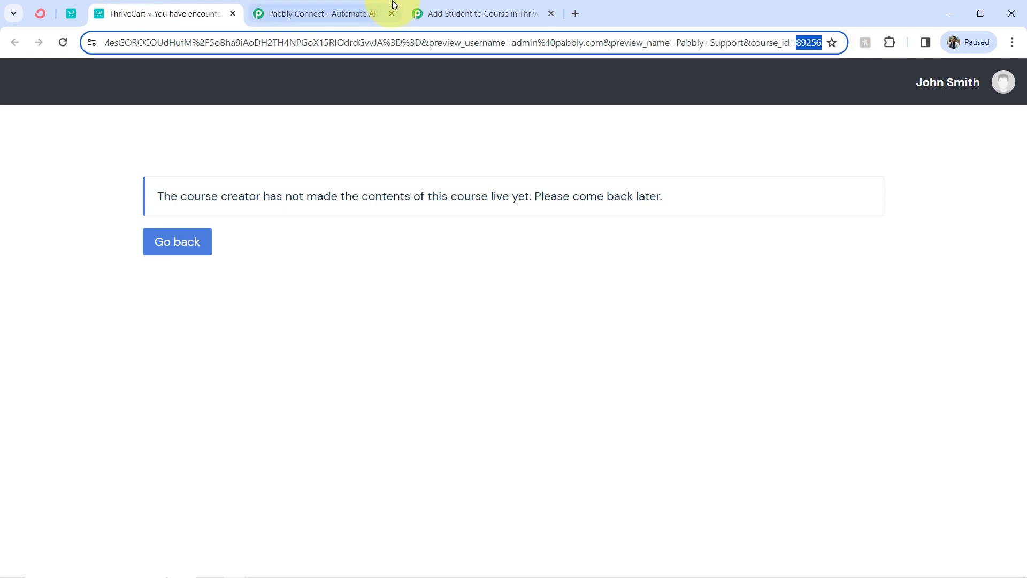
Switch to the Pabbly Connect workflow and set the action's Course ID to 89256.
click(425, 13)
click(268, 282)
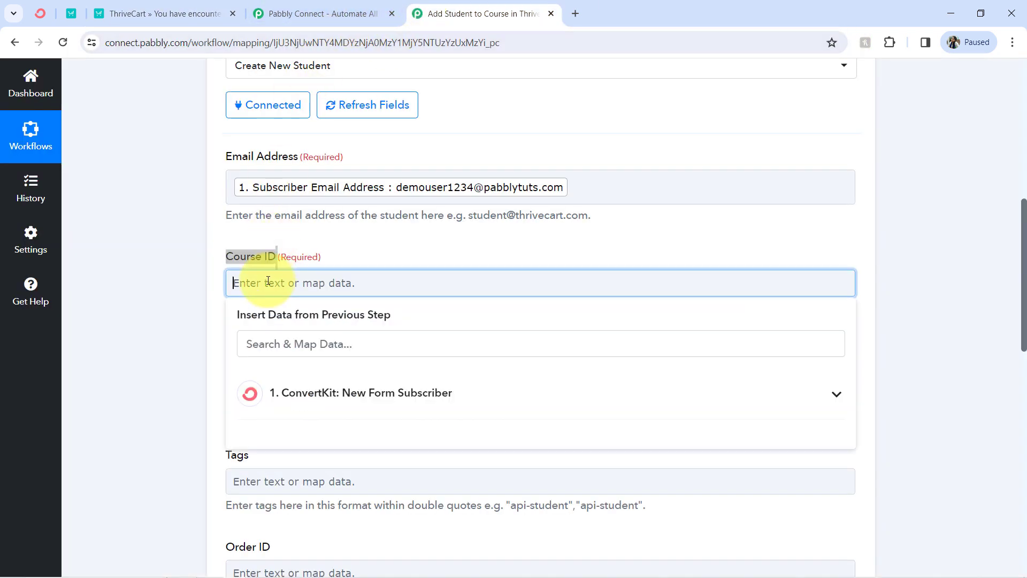
click(171, 383)
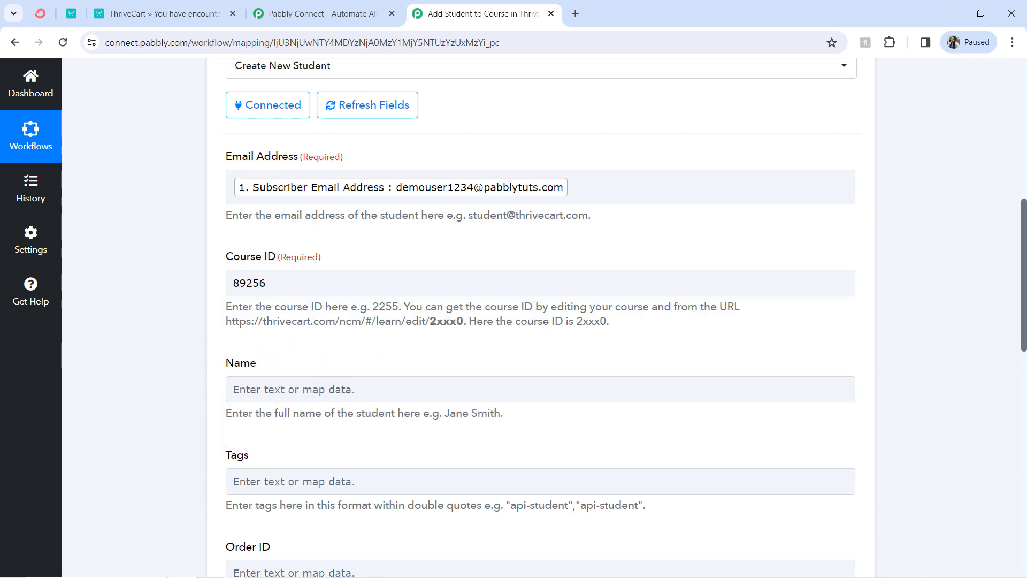
Map the action's Name field to the Subscriber First Name and Subscriber Fields Last Name from the ConvertKit trigger.
scroll(1026, 320, down, 5)
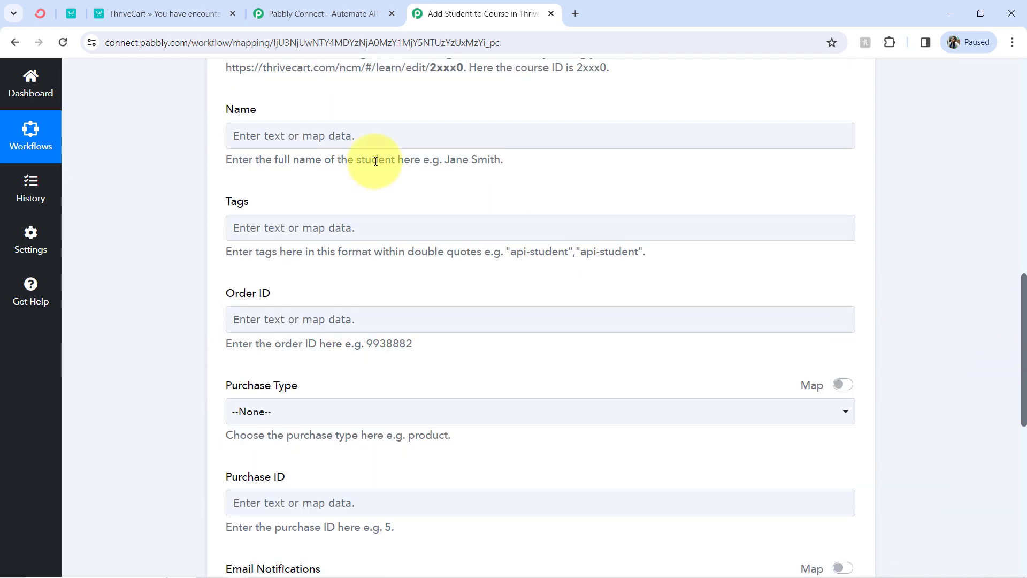
click(331, 134)
click(275, 243)
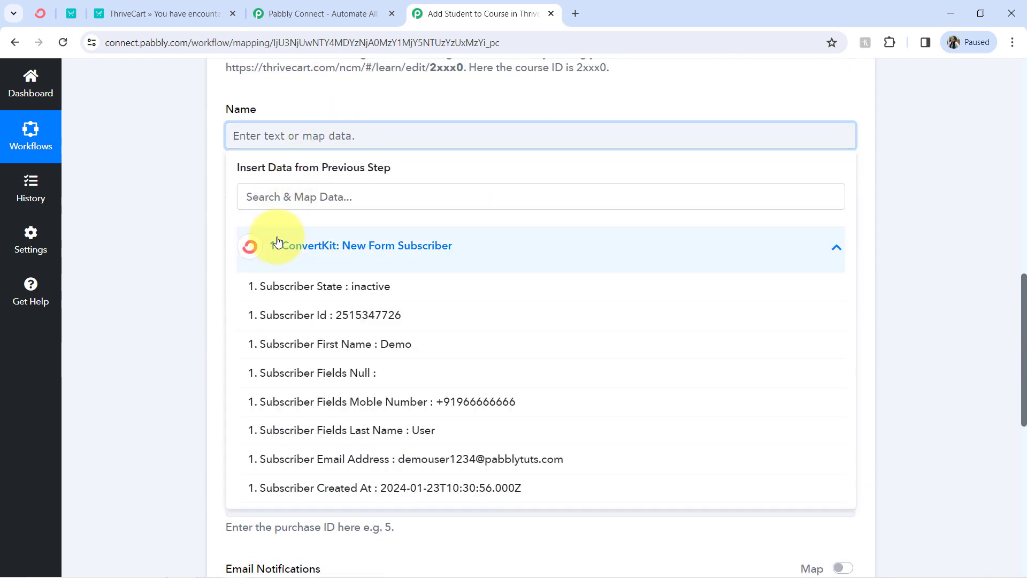
click(262, 201)
text(dwe)
key(BackSpace)
key(BackSpace)
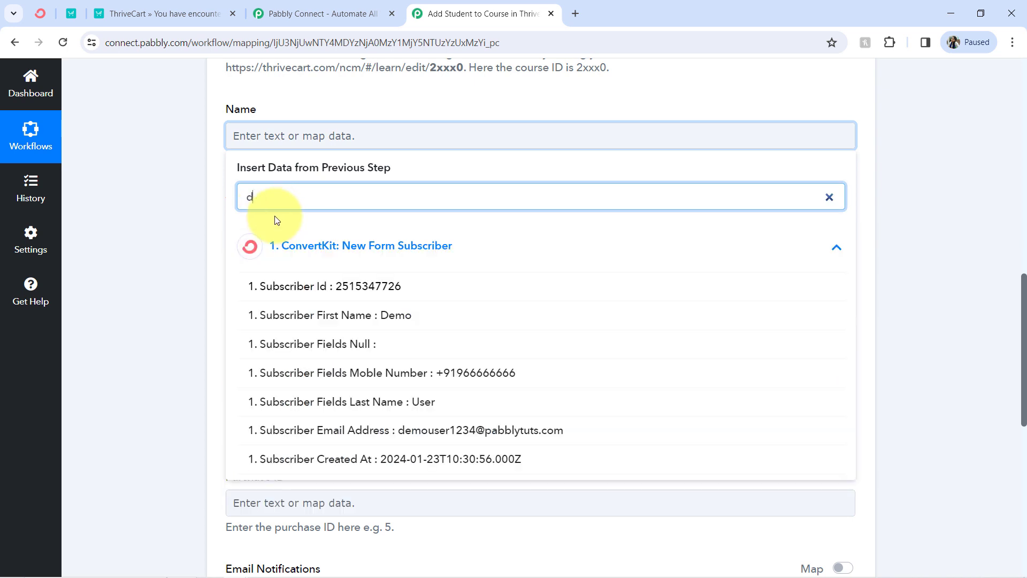
text(e)
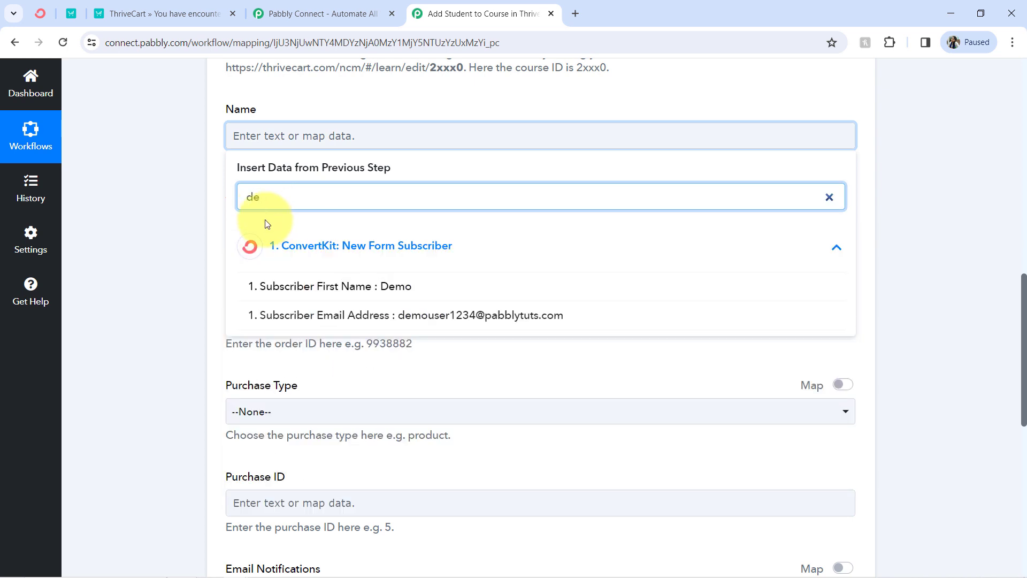
click(305, 287)
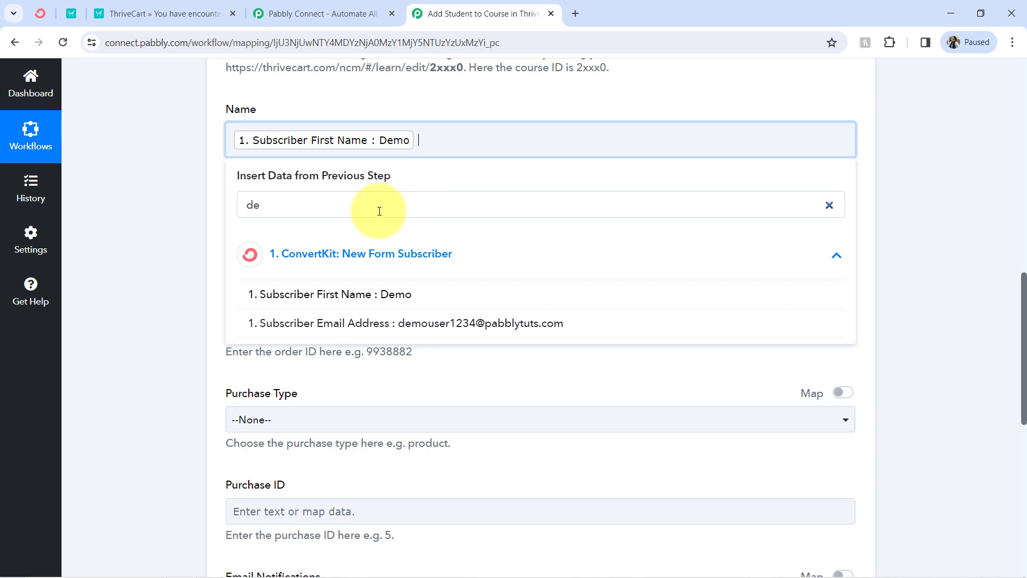
double_click(301, 205)
text(use)
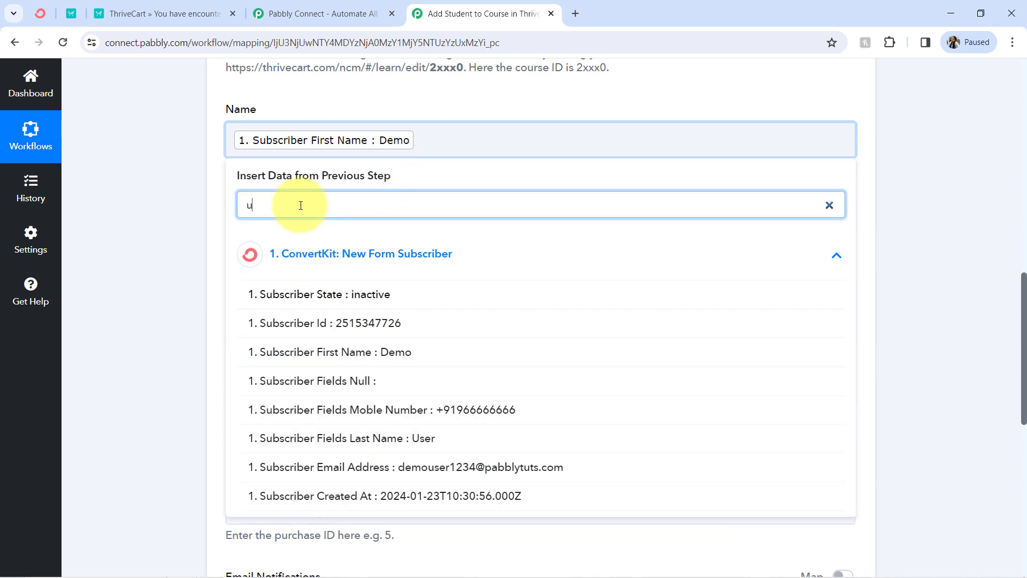
click(299, 294)
click(145, 270)
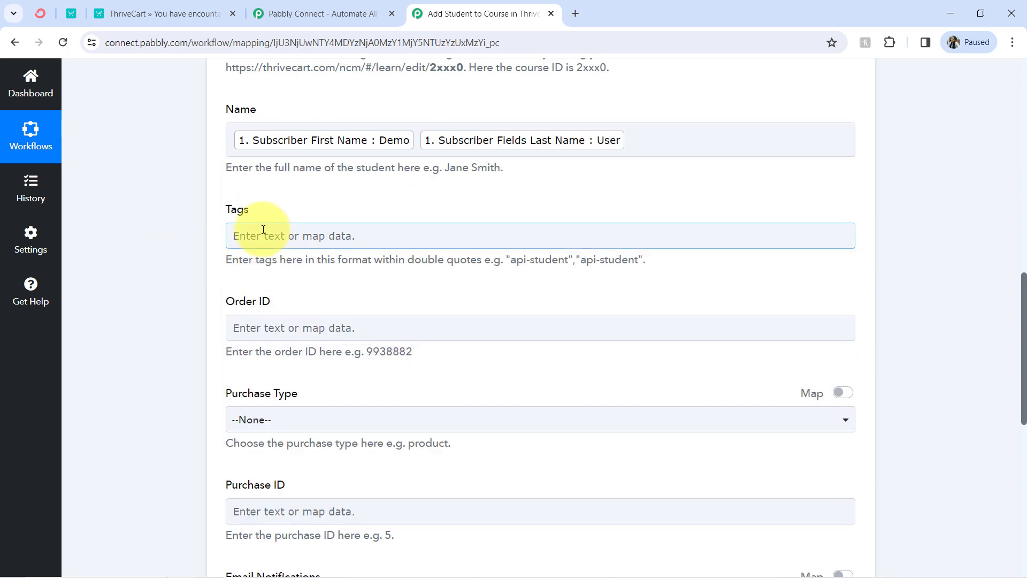
Enable mapping for Purchase Type and clear its value, and save the Create New Student action with a test request.
mouse_move(1023, 322)
mouse_down()
mouse_move(1020, 378)
mouse_move(1016, 325)
mouse_move(1017, 379)
mouse_move(1008, 327)
mouse_up()
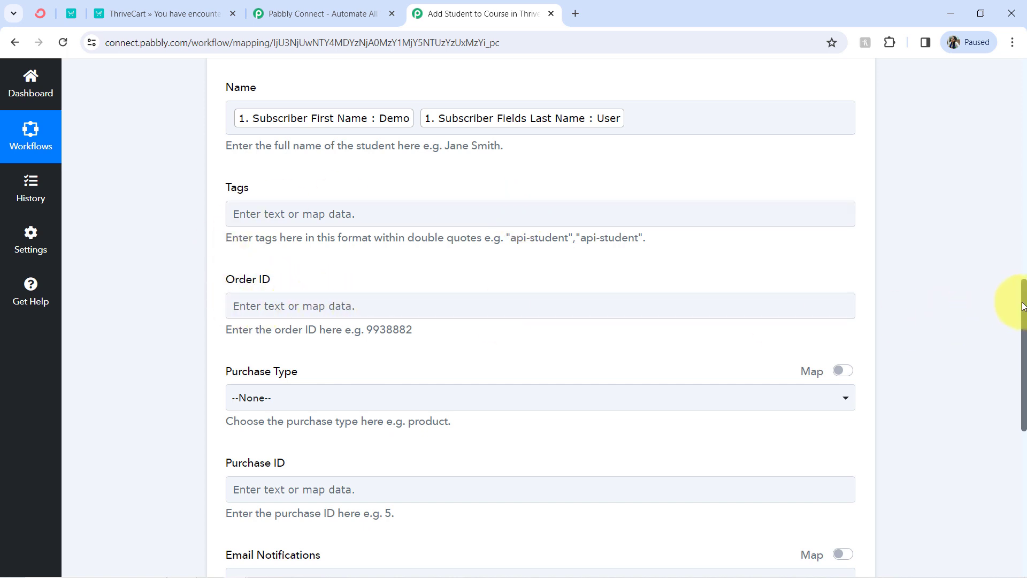
drag(1018, 298, 1018, 348)
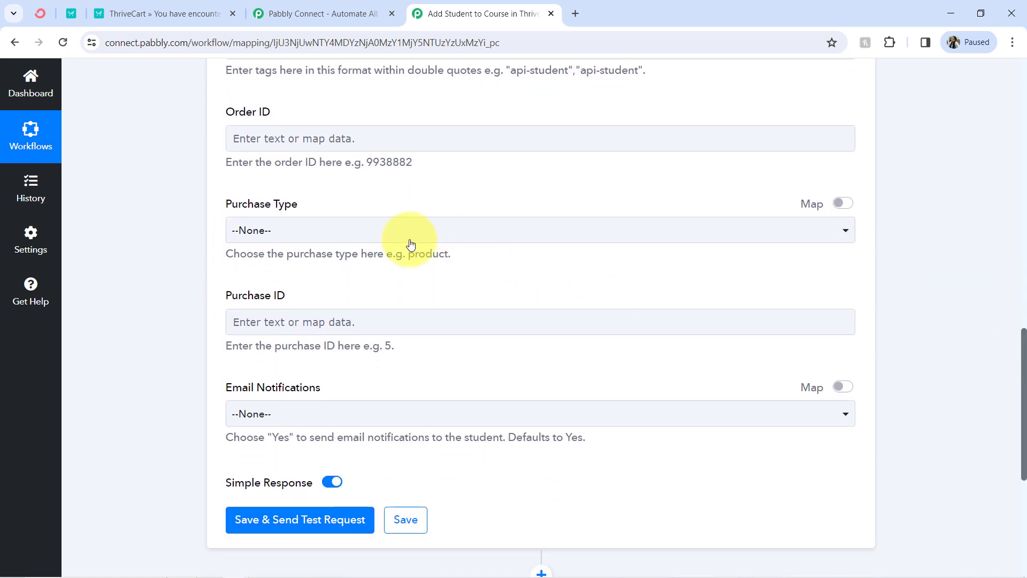
drag(253, 253, 371, 258)
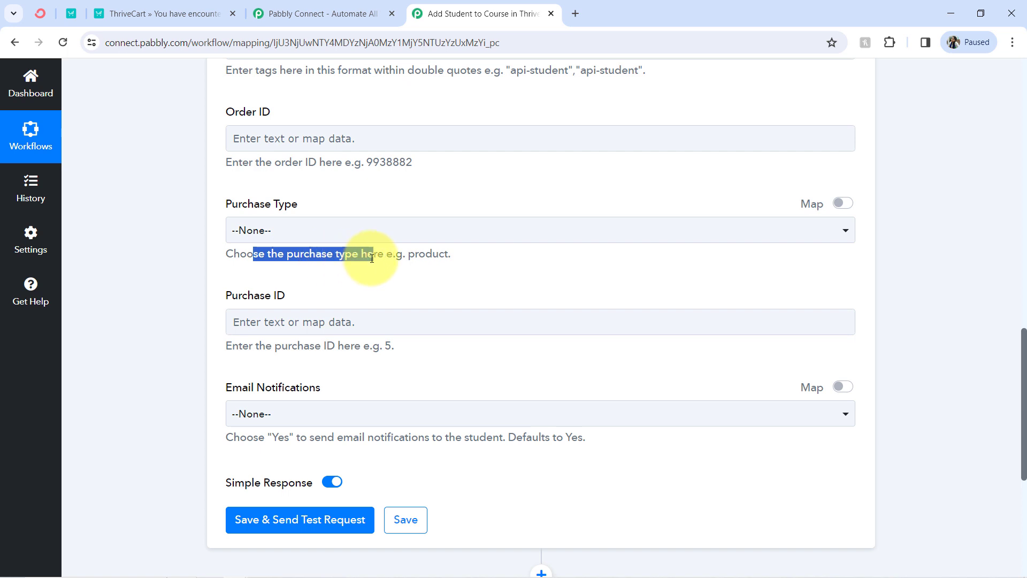
click(333, 232)
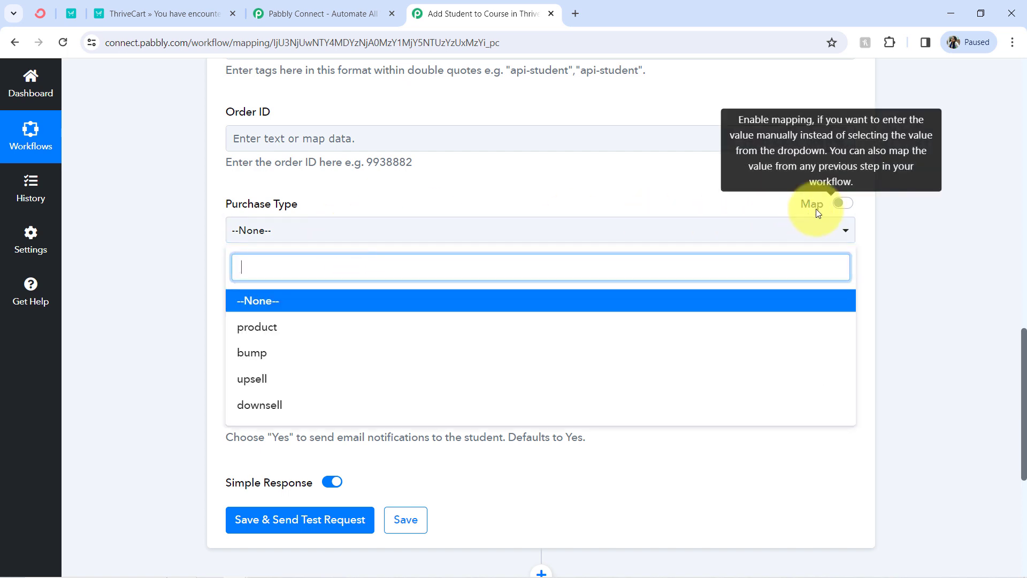
click(843, 203)
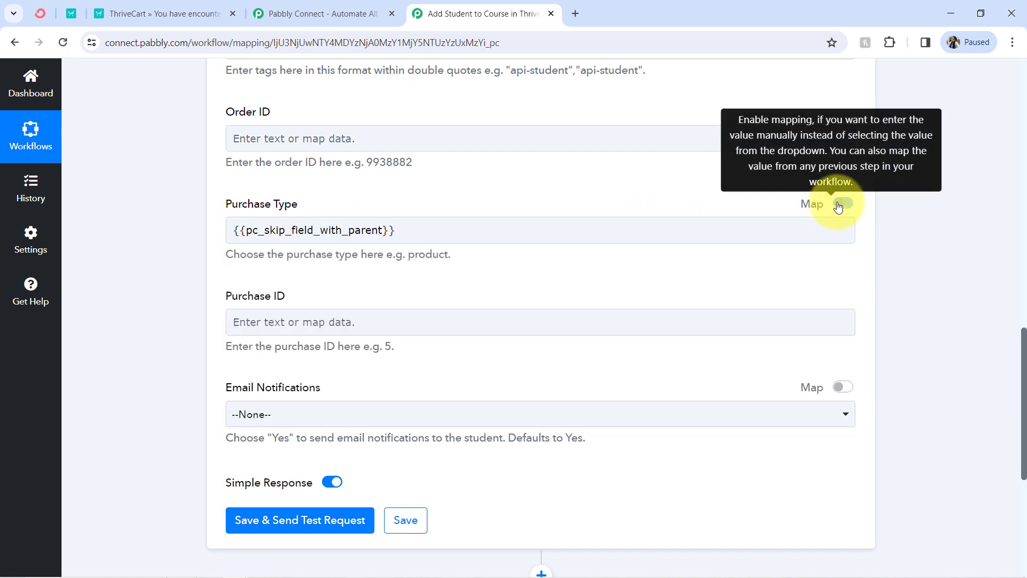
double_click(252, 229)
key(BackSpace)
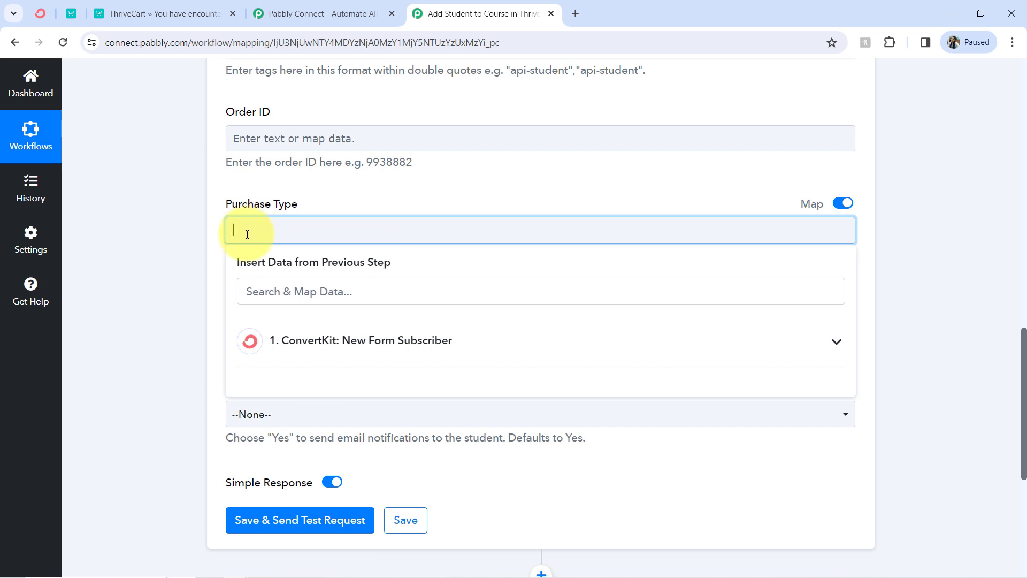
click(199, 257)
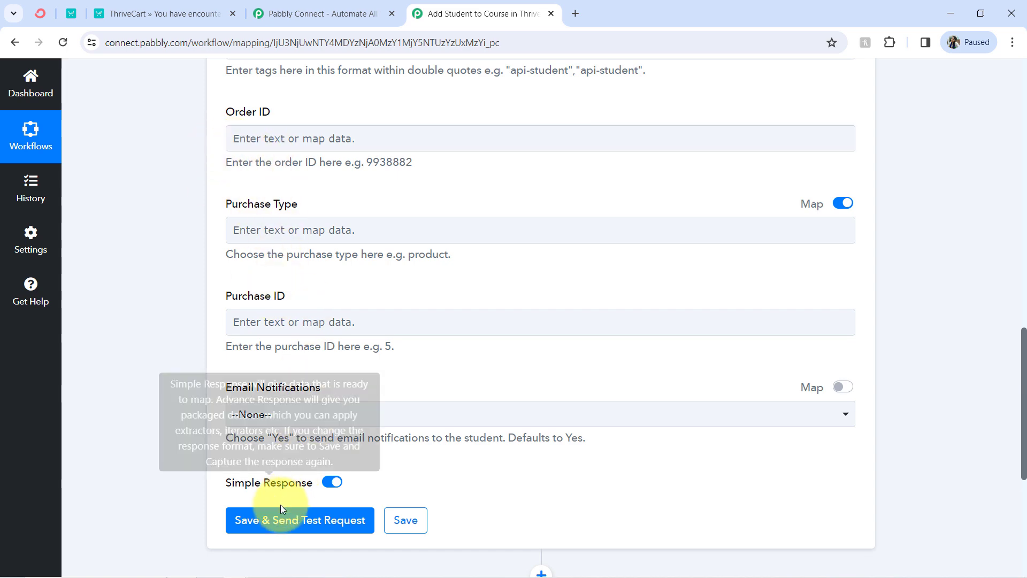
drag(1025, 398, 1025, 461)
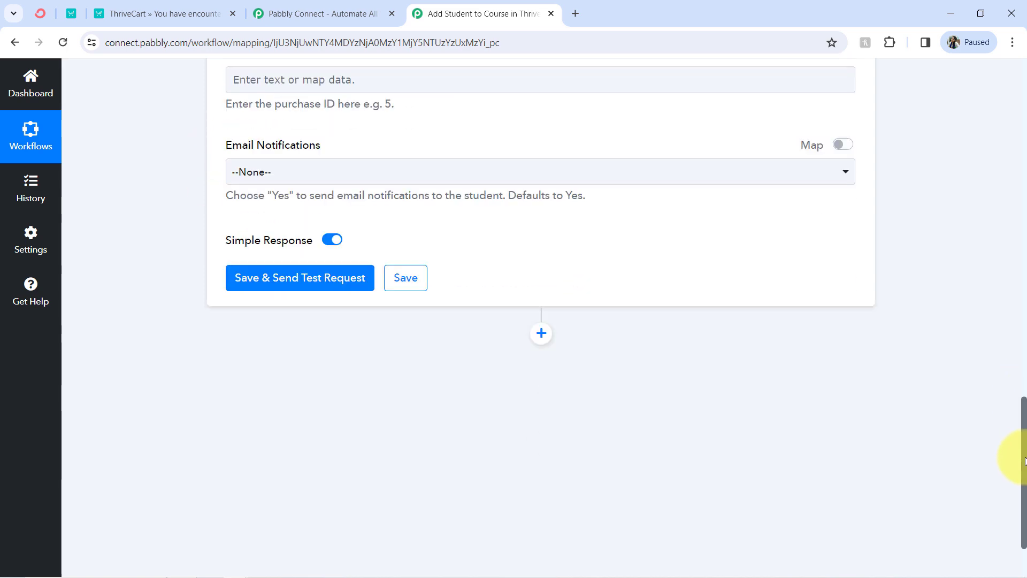
click(285, 282)
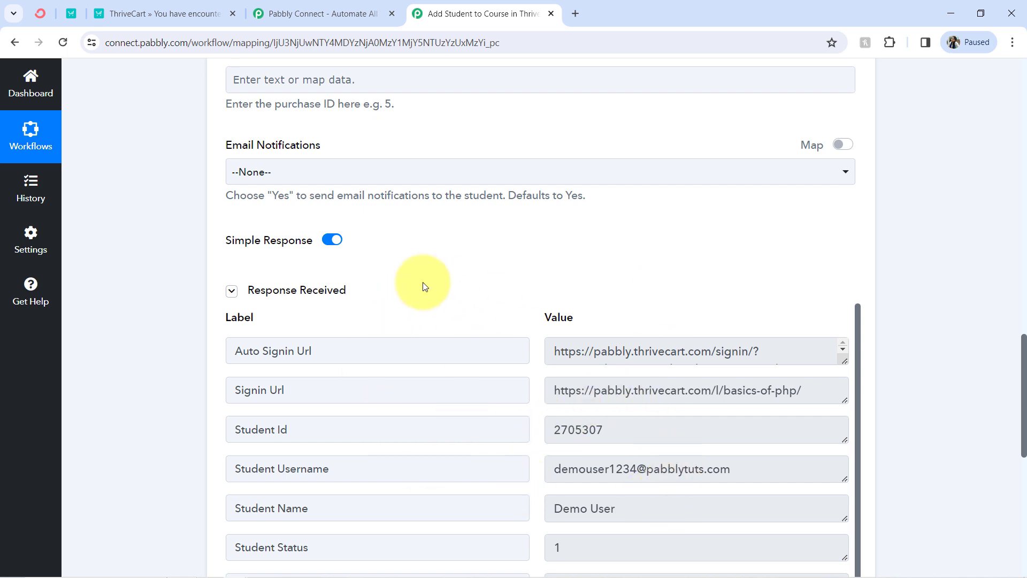
Switch to ThriveCart and view the profile of the most recently enrolled student in the students list.
click(140, 13)
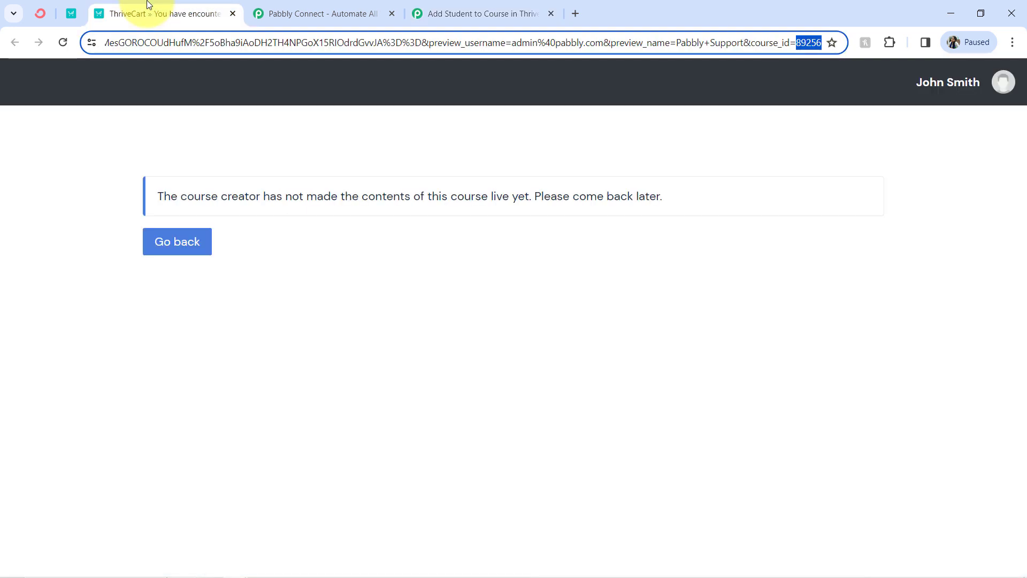
click(72, 14)
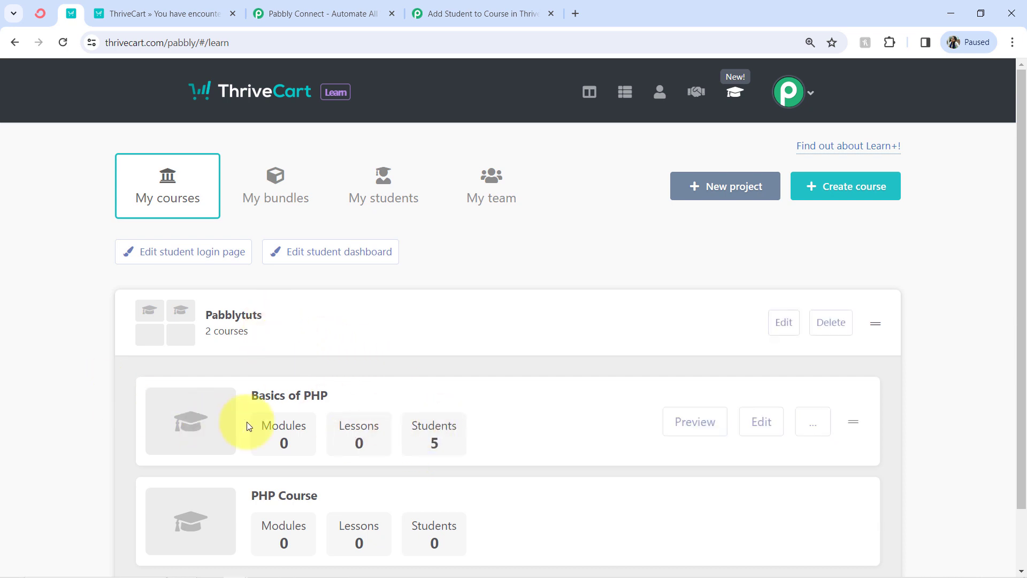
click(396, 200)
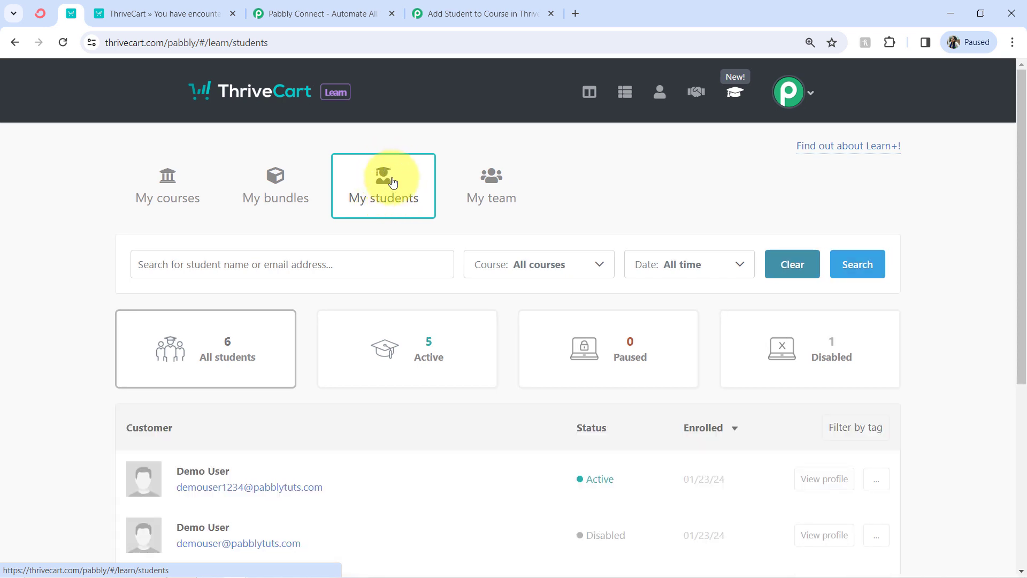
drag(1021, 175, 1020, 244)
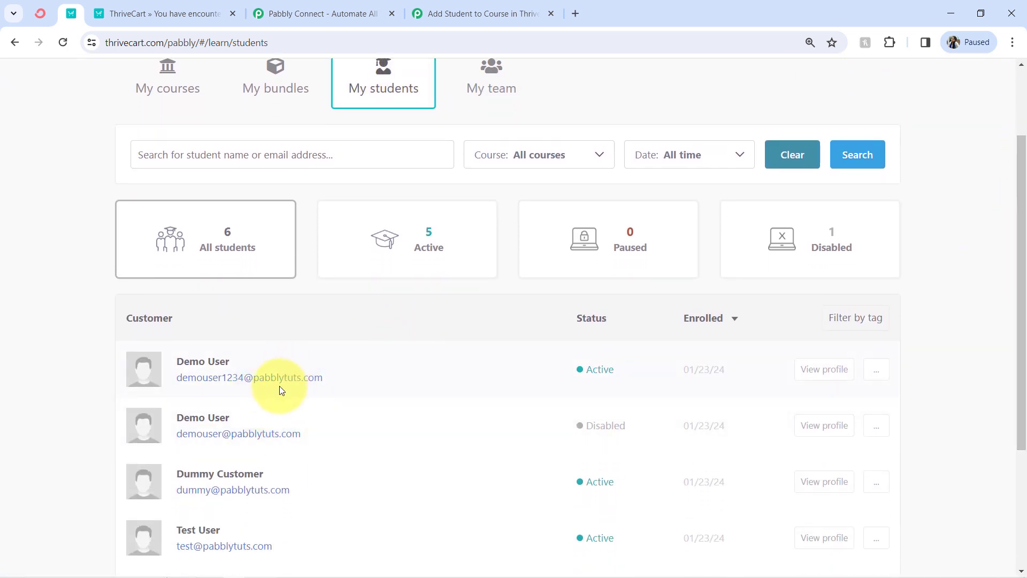
click(827, 377)
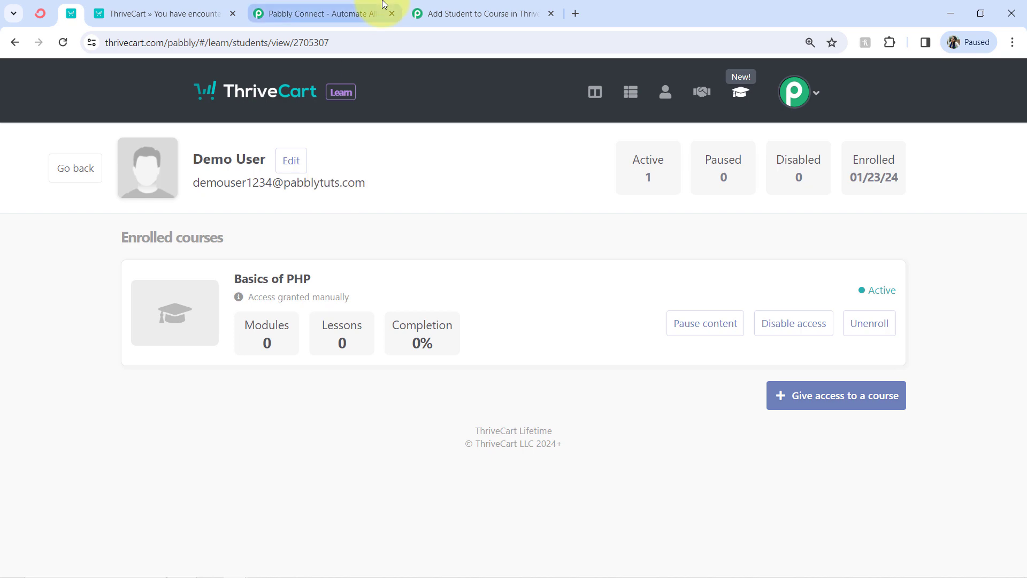
Return to the Pabbly Connect workflow and collapse the ThriveCart Learn + action step.
click(464, 6)
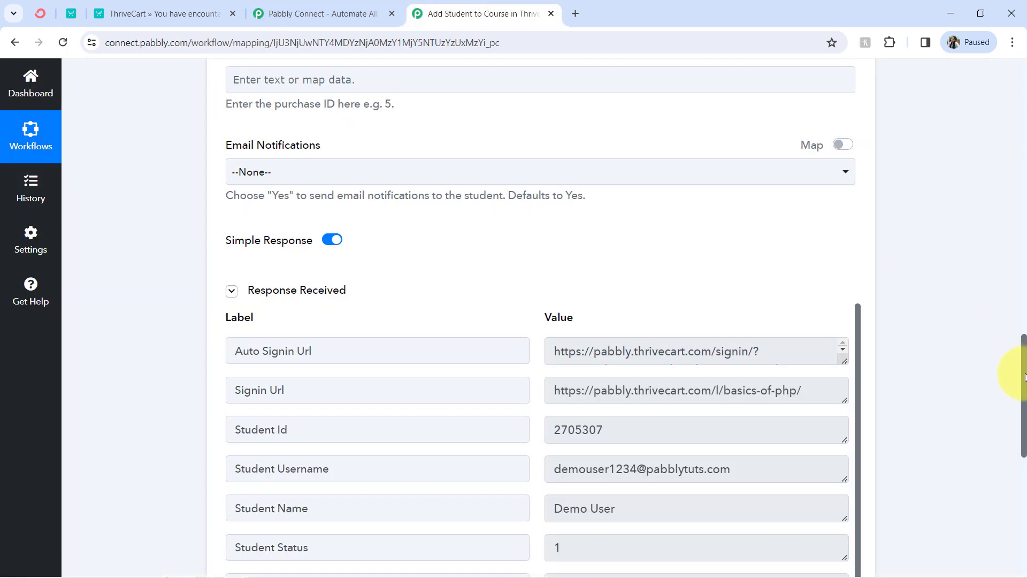
drag(1025, 375, 1019, 123)
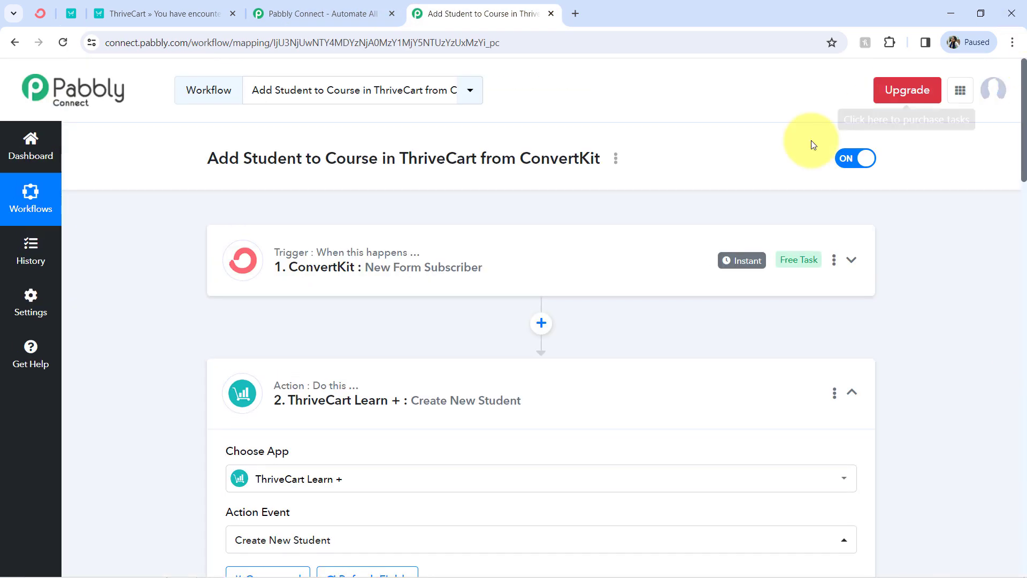
click(365, 390)
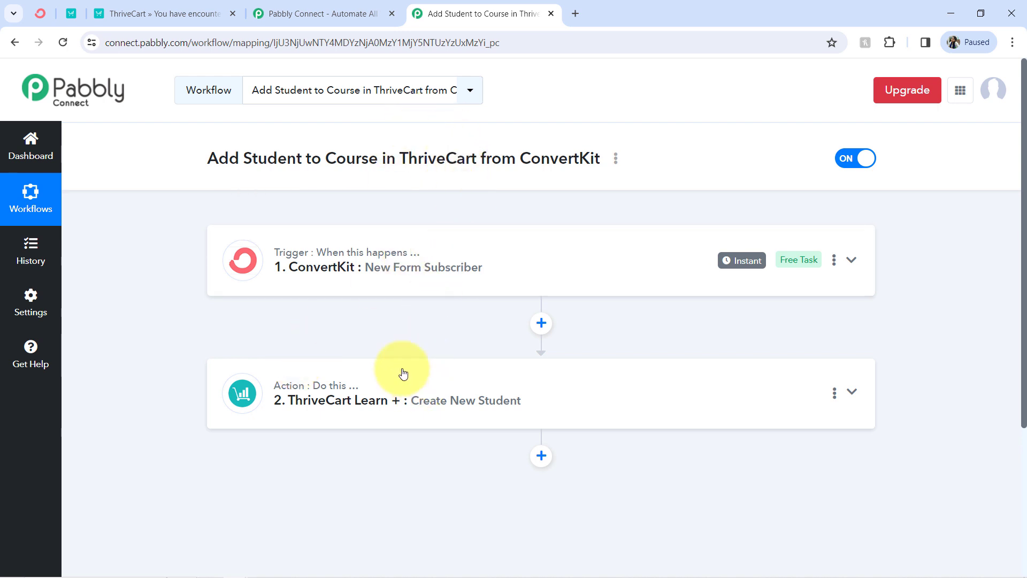
Copy the workflow's share link and close the Share Workflow dialog.
click(615, 160)
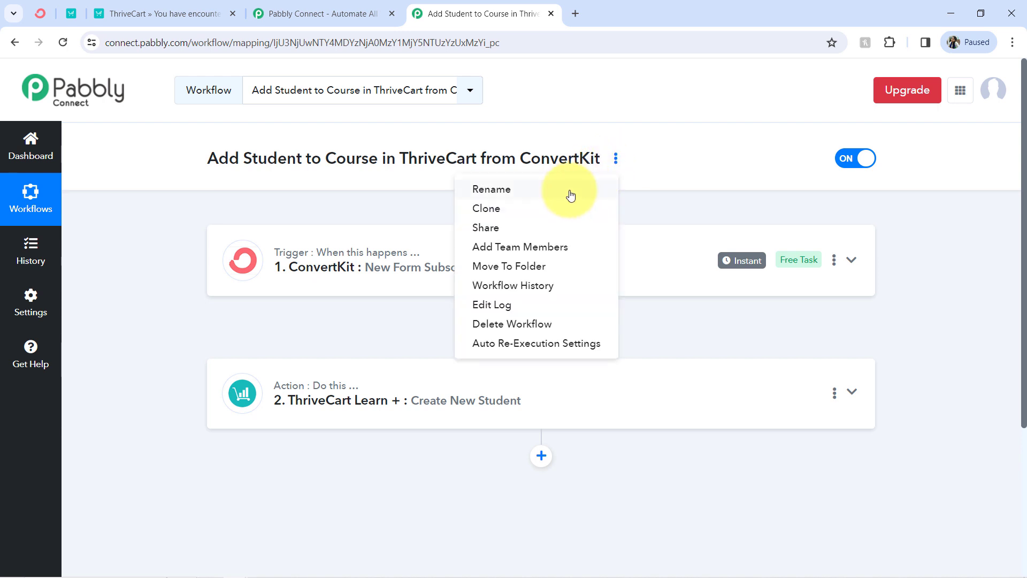
click(495, 230)
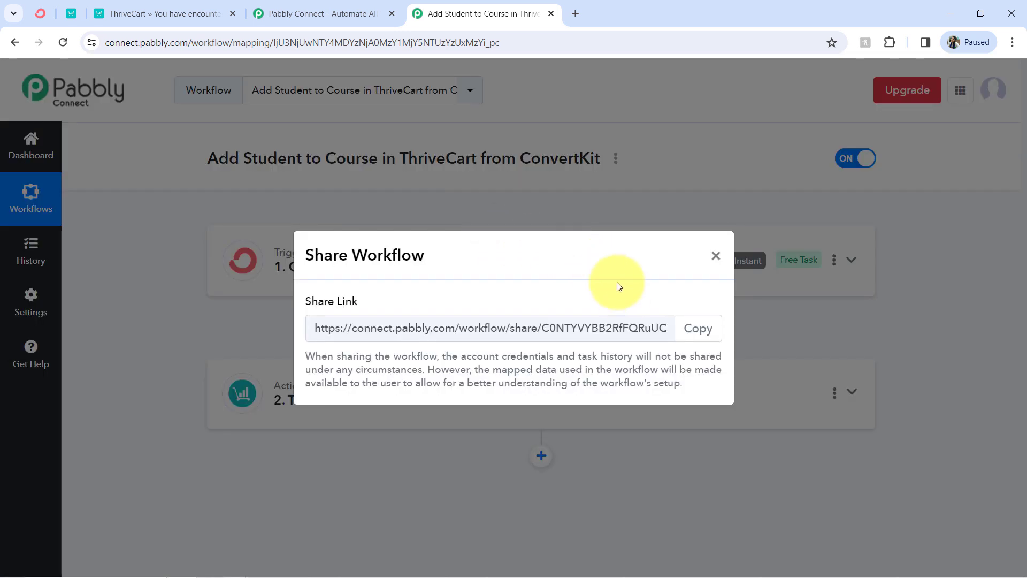
click(693, 330)
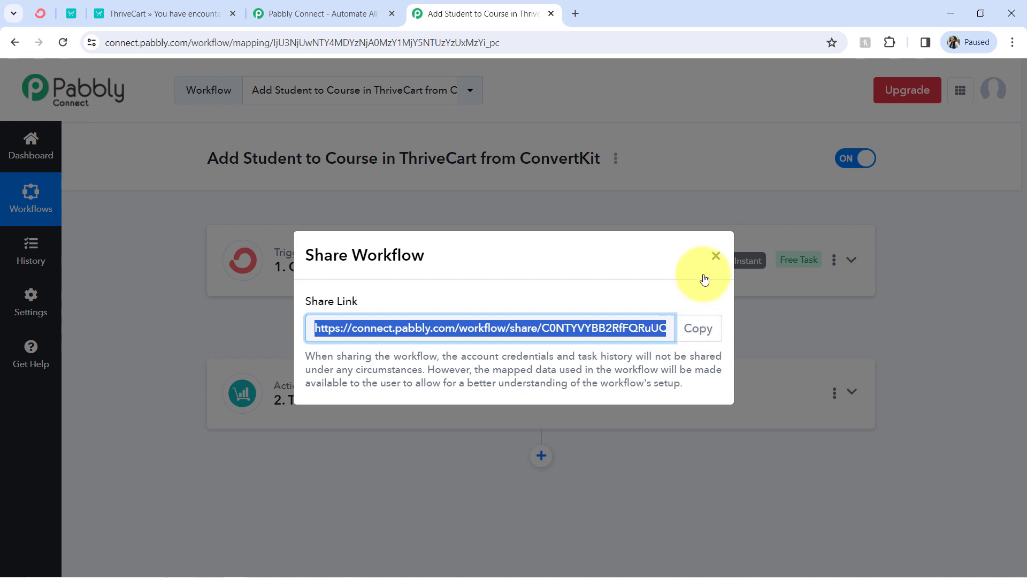
click(716, 256)
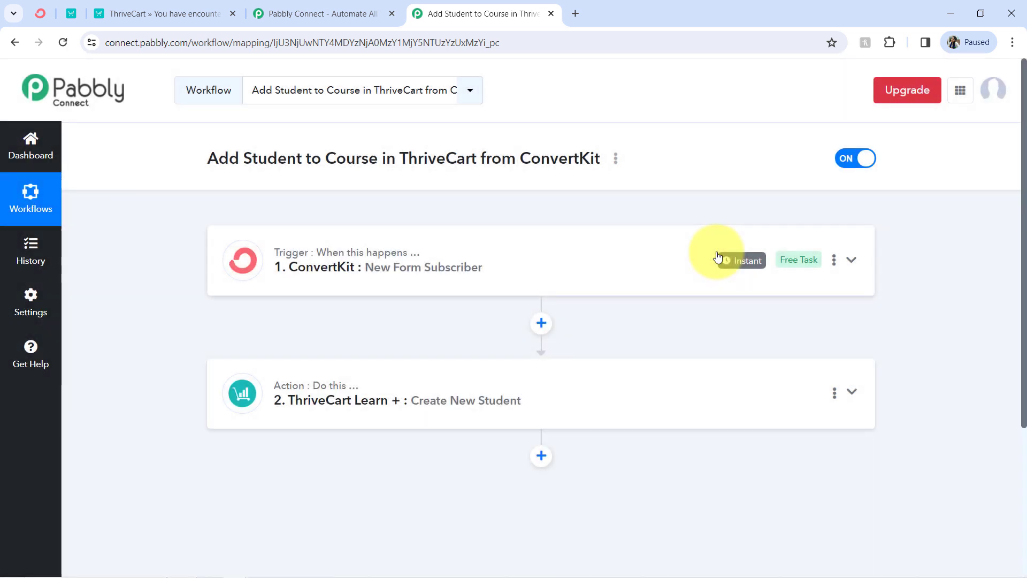